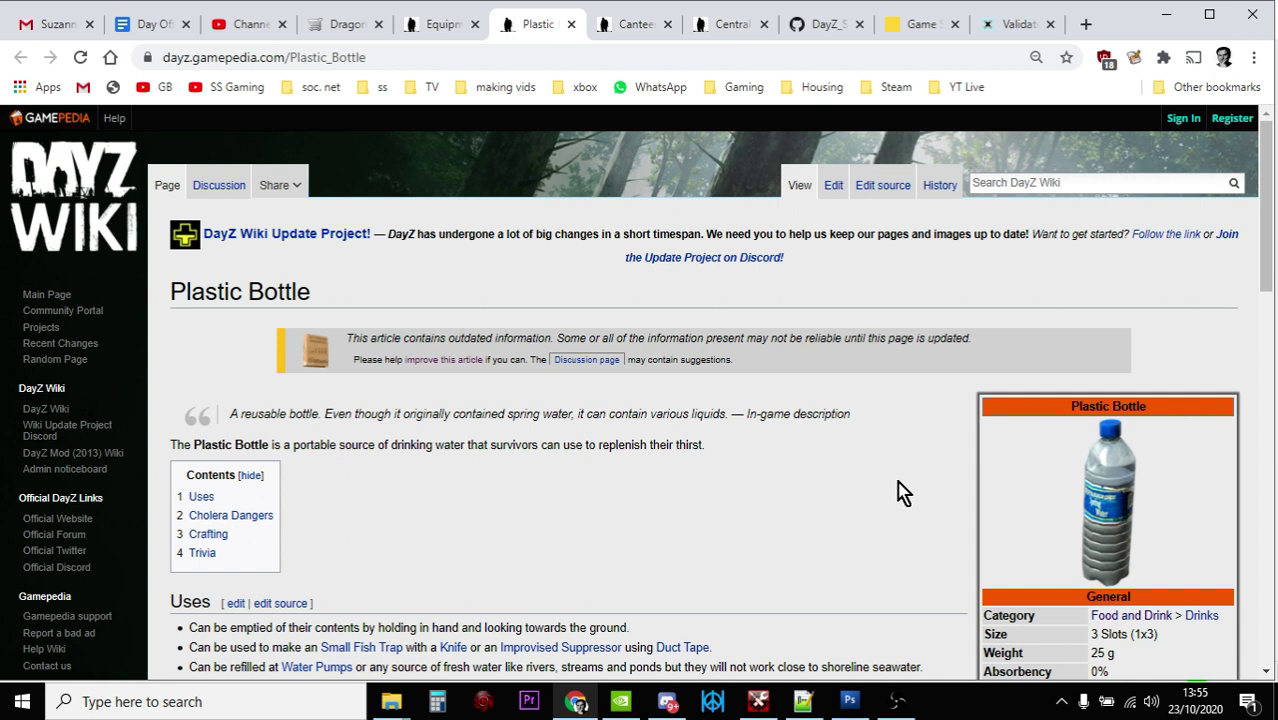
- Read the Canteen wiki page, then switch to the Nitrado dashboard for the PS4 Chernarus server
click(625, 24)
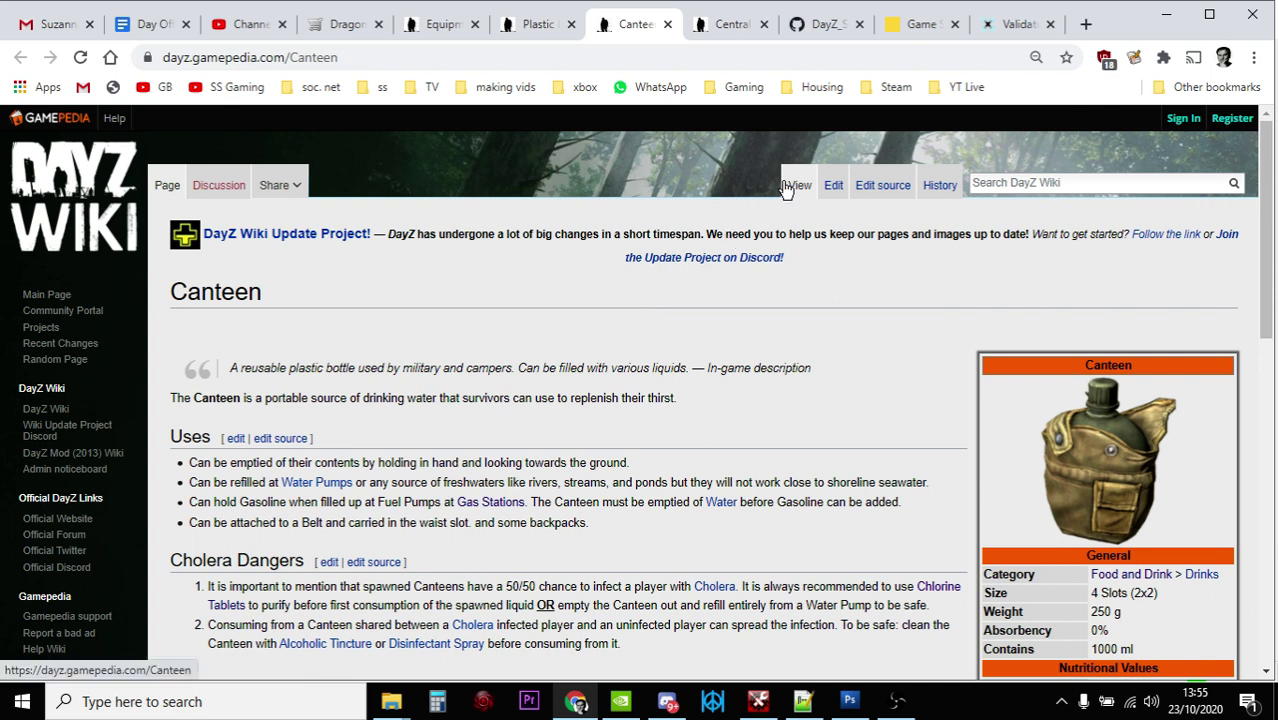
click(915, 24)
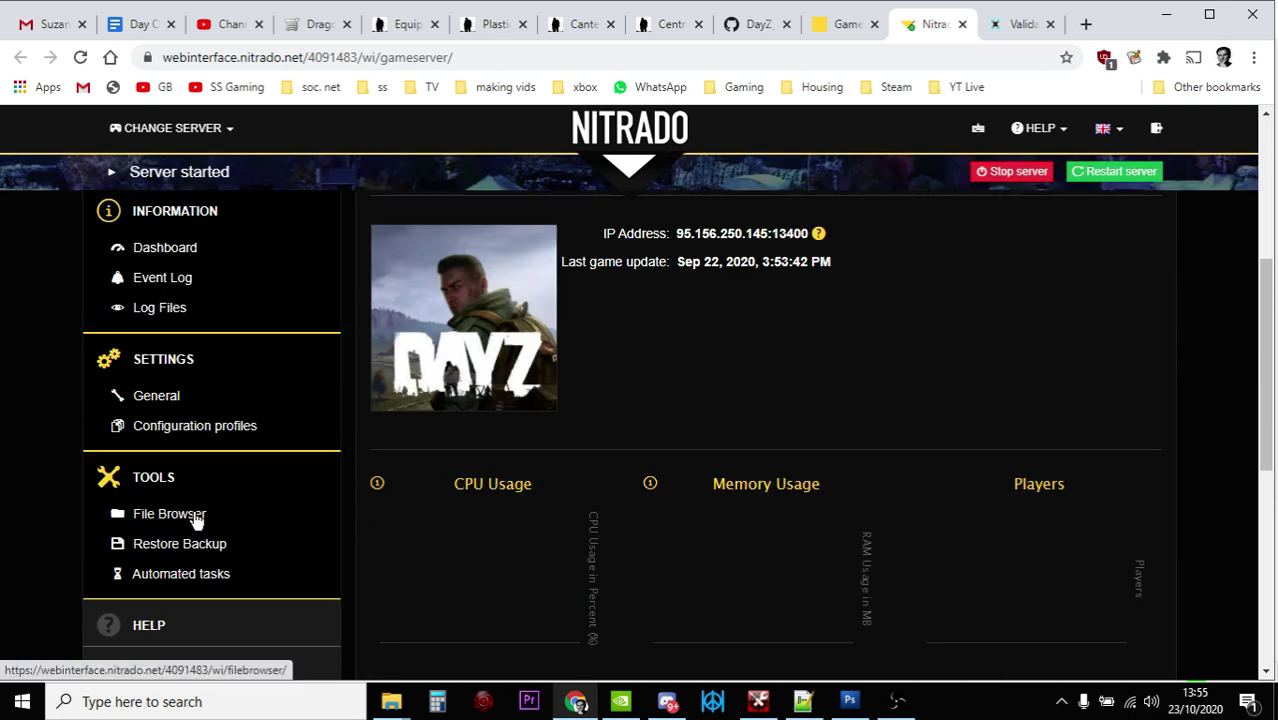
- Browse the Nitrado server files to dayzps_missions > dayzOffline.chernarusplus > db
click(175, 520)
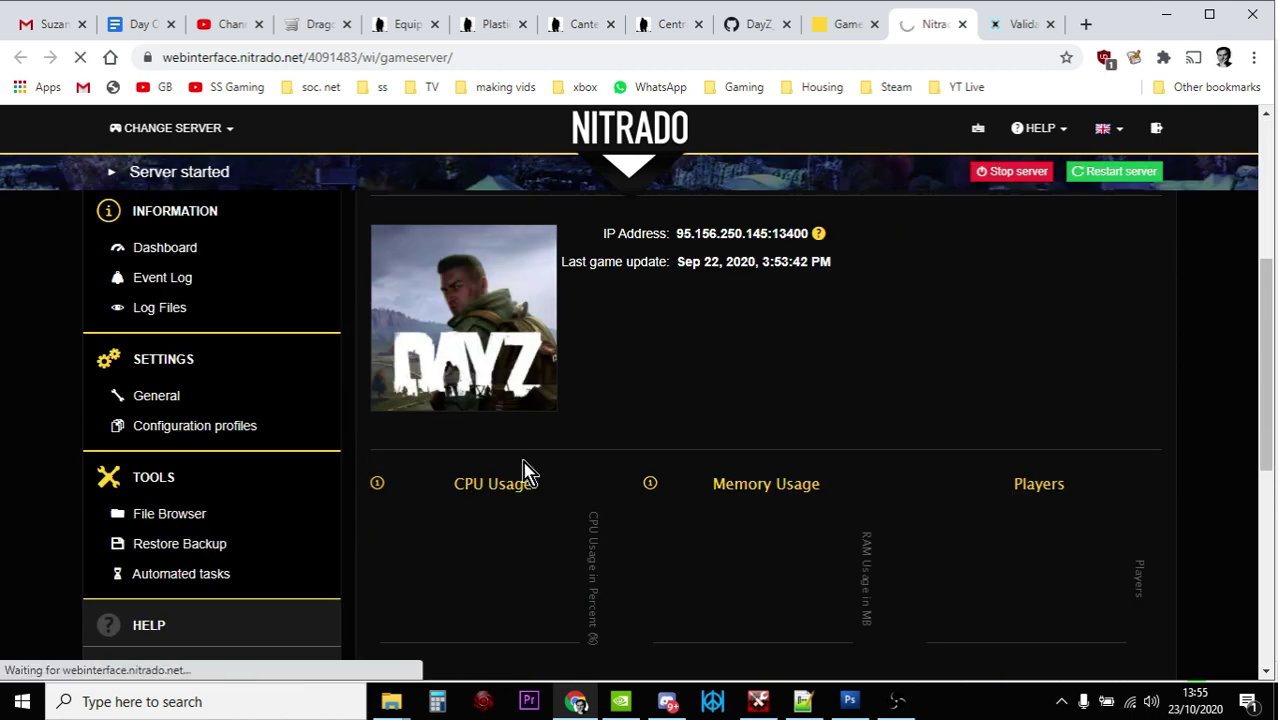
scroll(735, 466, down, 3)
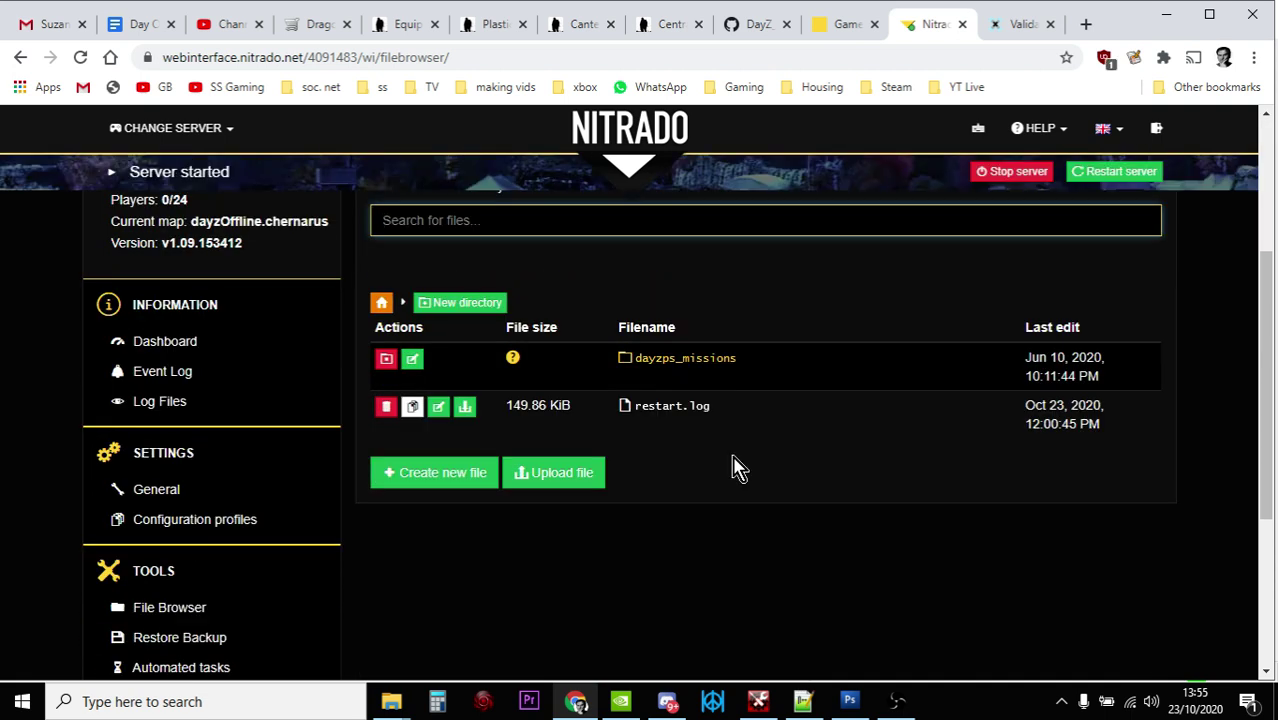
click(682, 368)
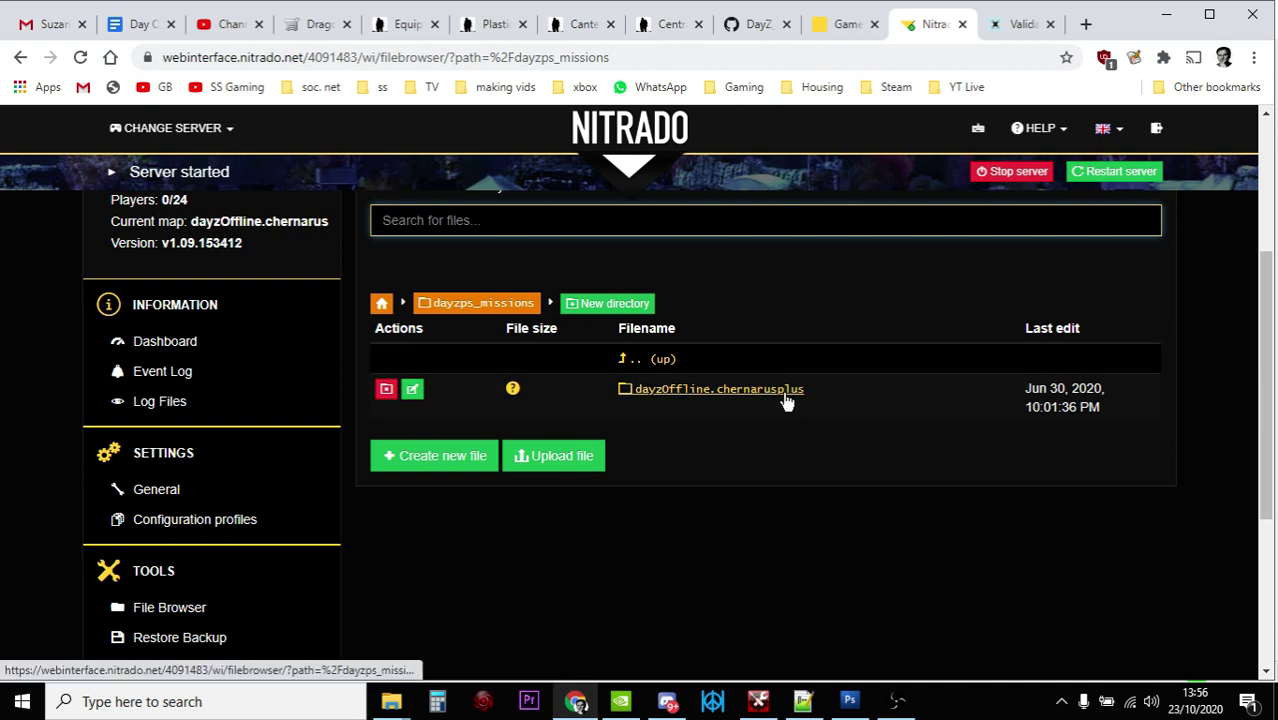
click(785, 399)
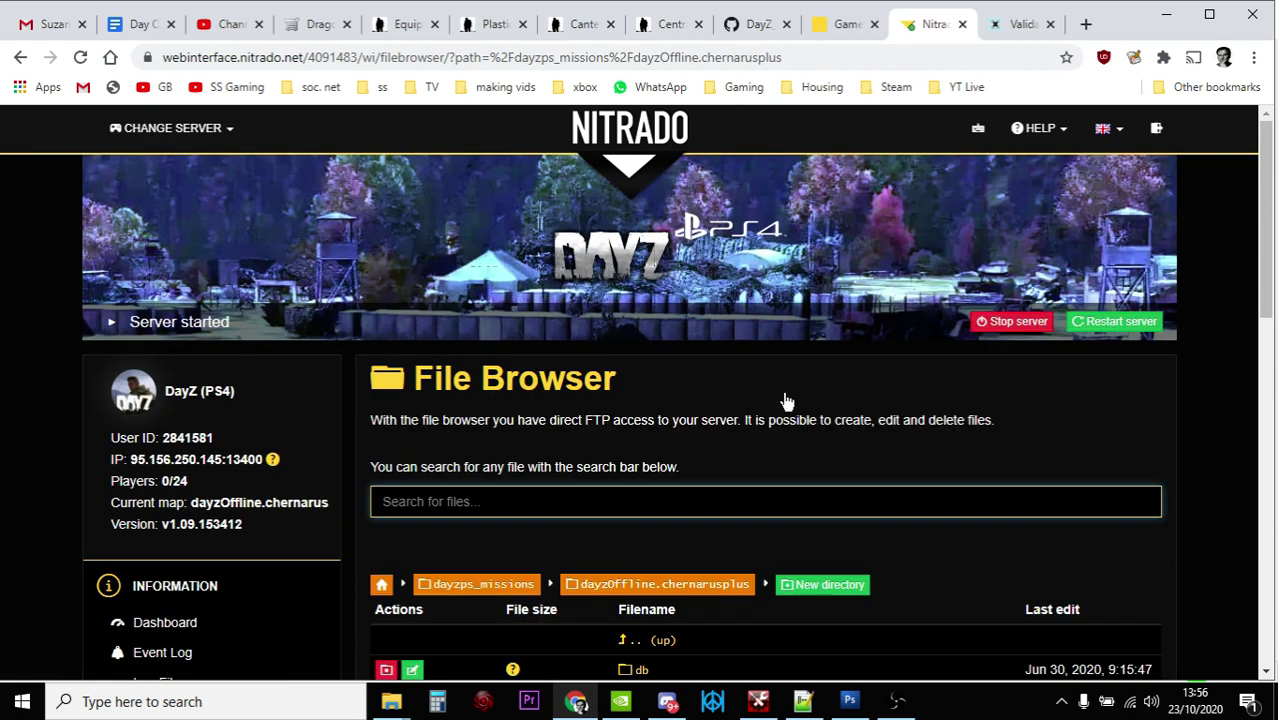
scroll(785, 405, down, 1)
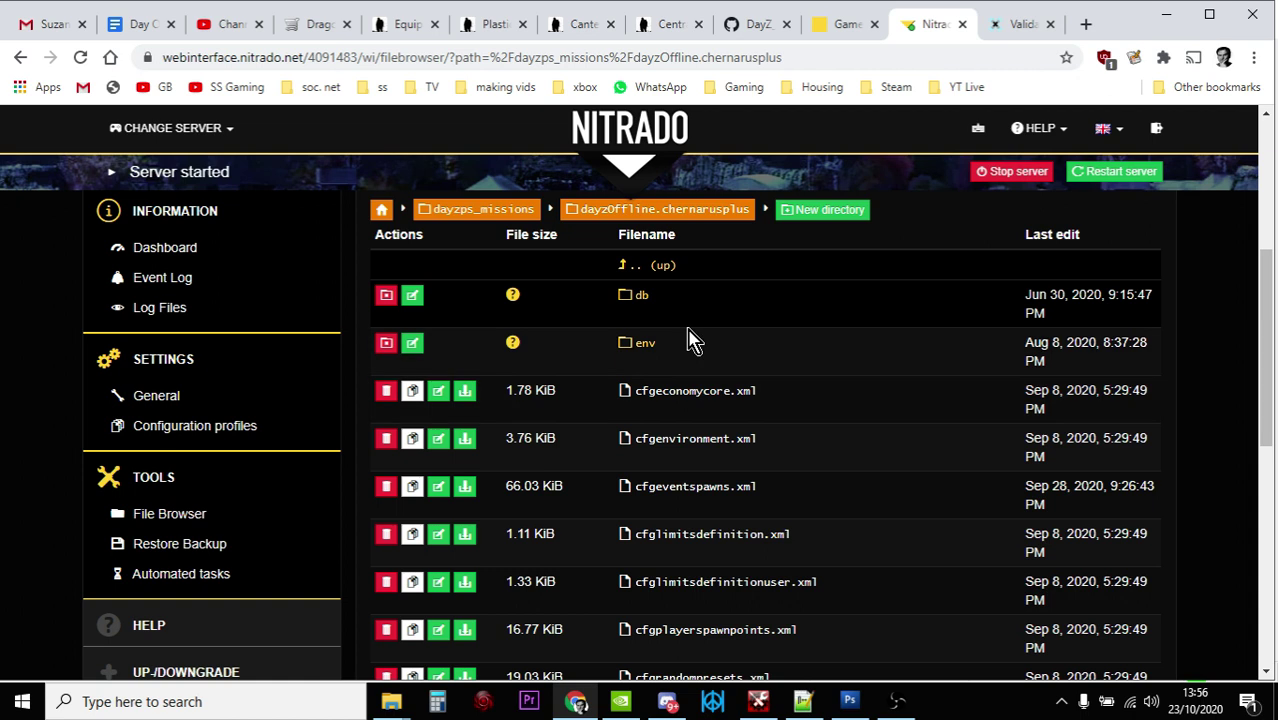
click(642, 297)
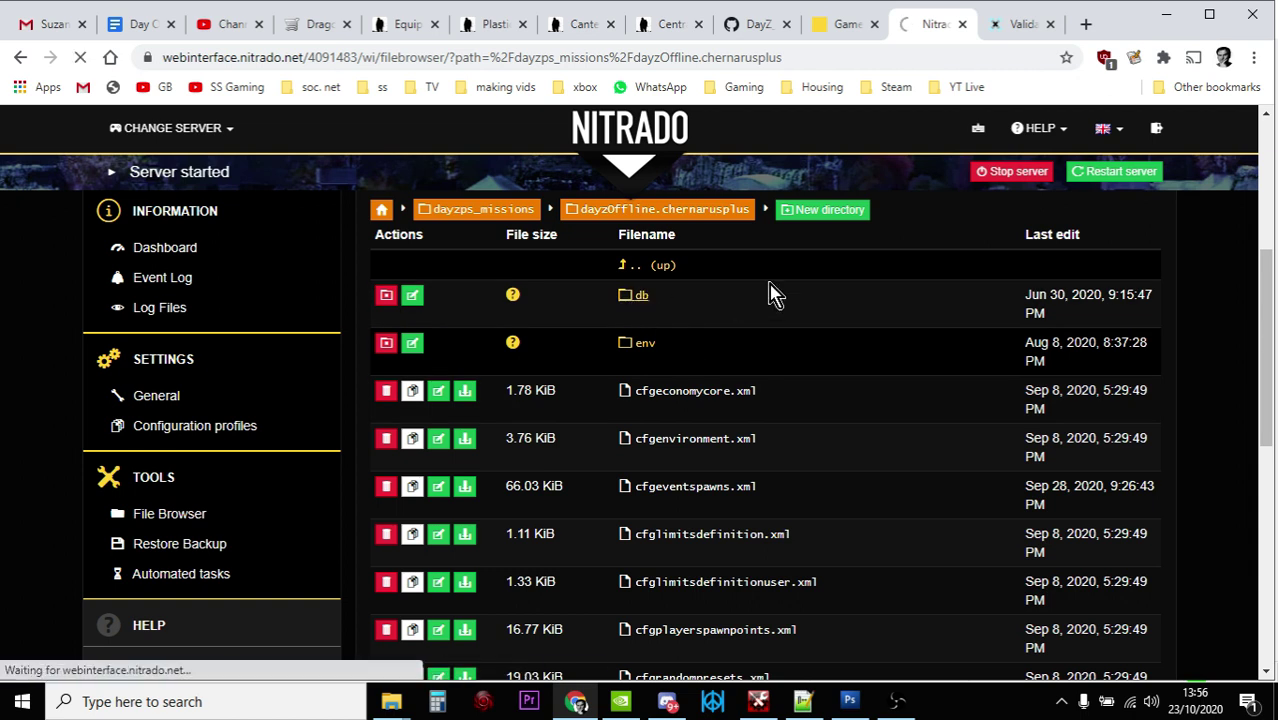
- Scroll through the db folder, then bring up the local '109 vanilla files' folder in File Explorer
scroll(770, 295, down, 4)
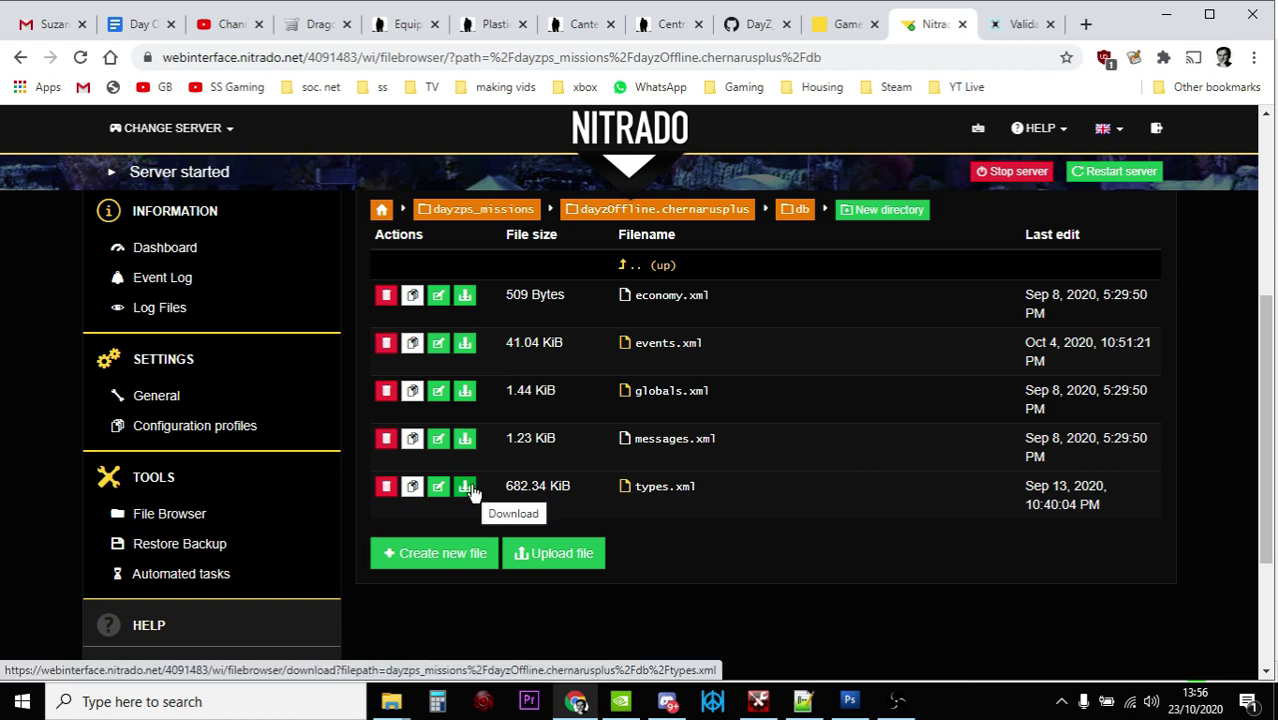
mouse_move(397, 706)
click(364, 640)
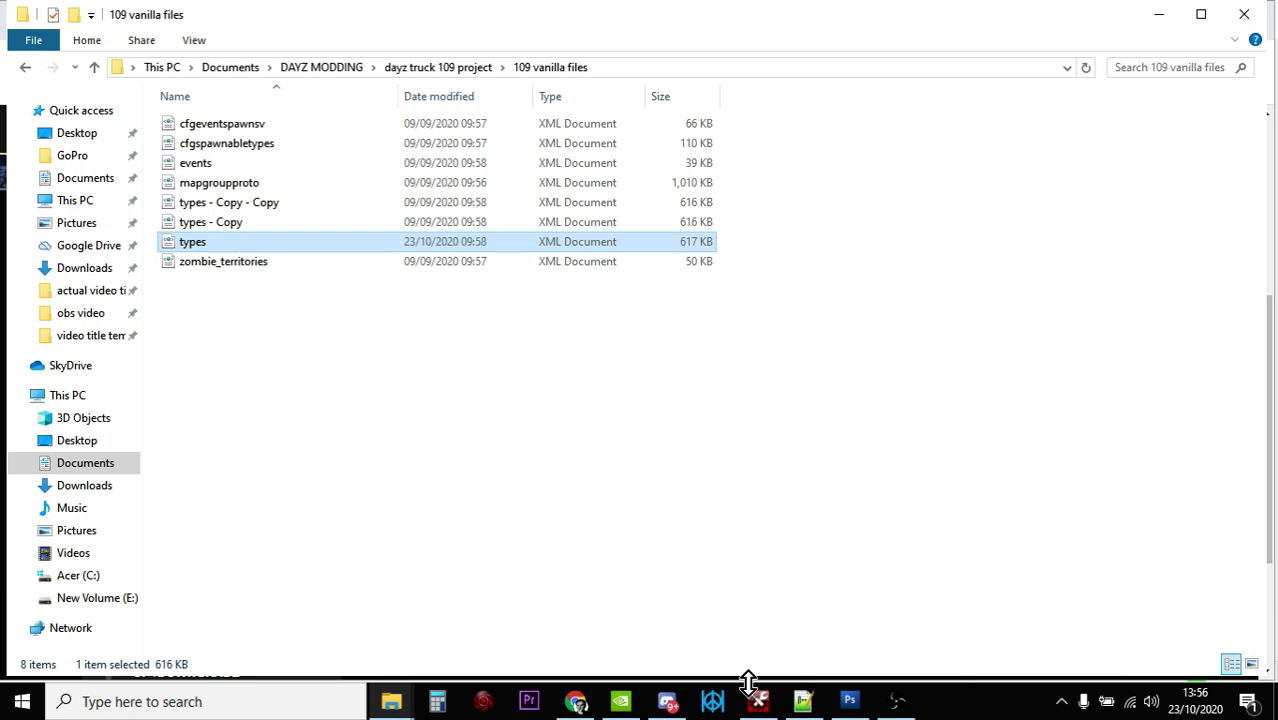
- Bring the local types.xml forward in Notepad++
click(803, 701)
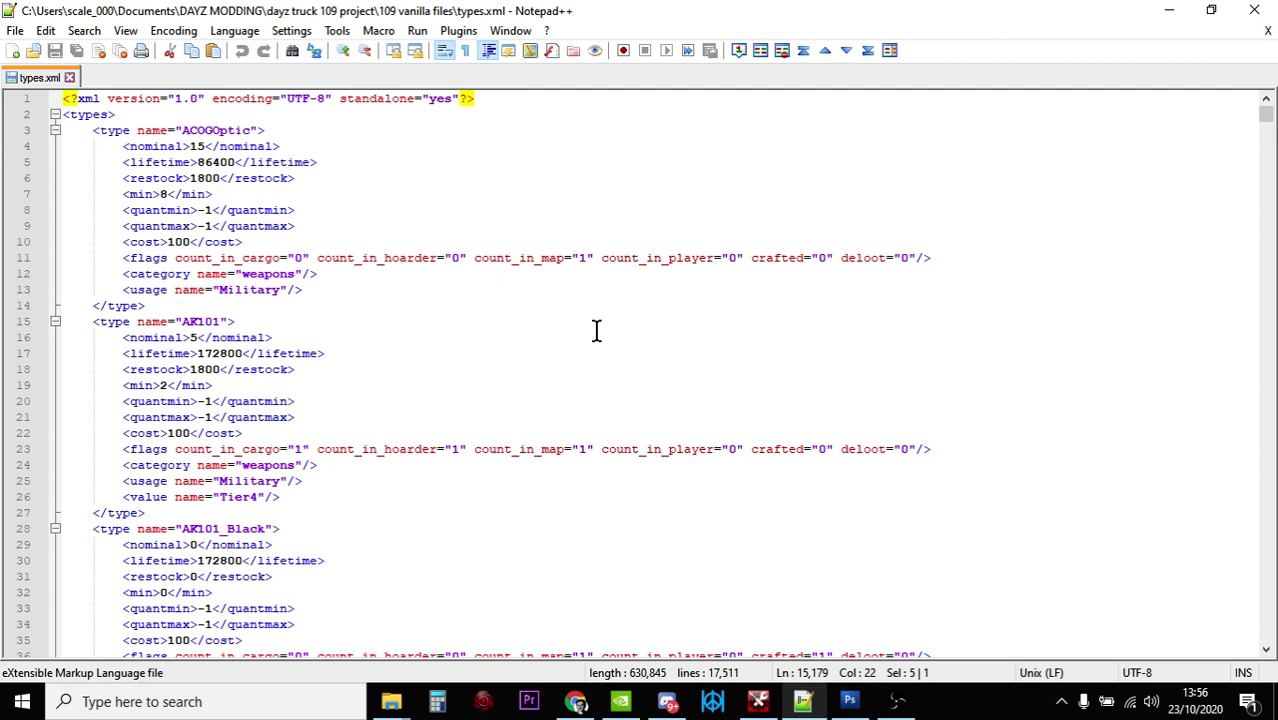
- Search types.xml for 'water' to jump to the WaterBottle entry at line 15179
click(387, 291)
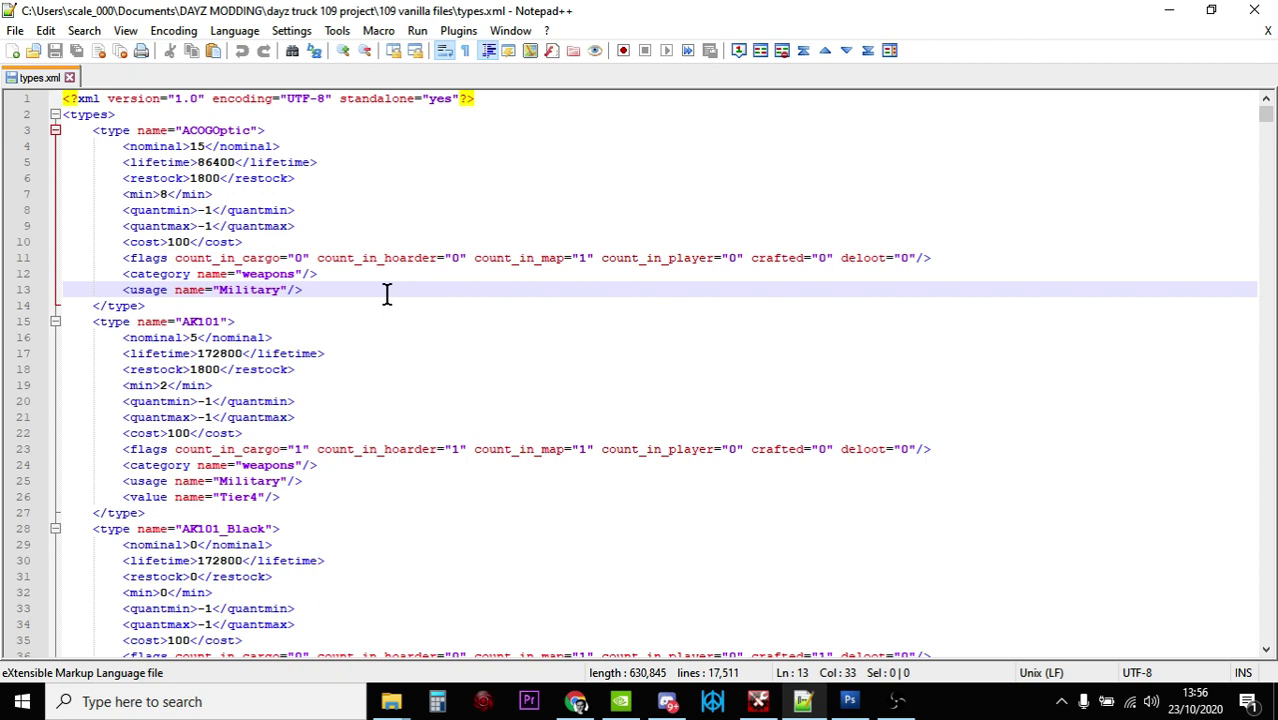
text(F)
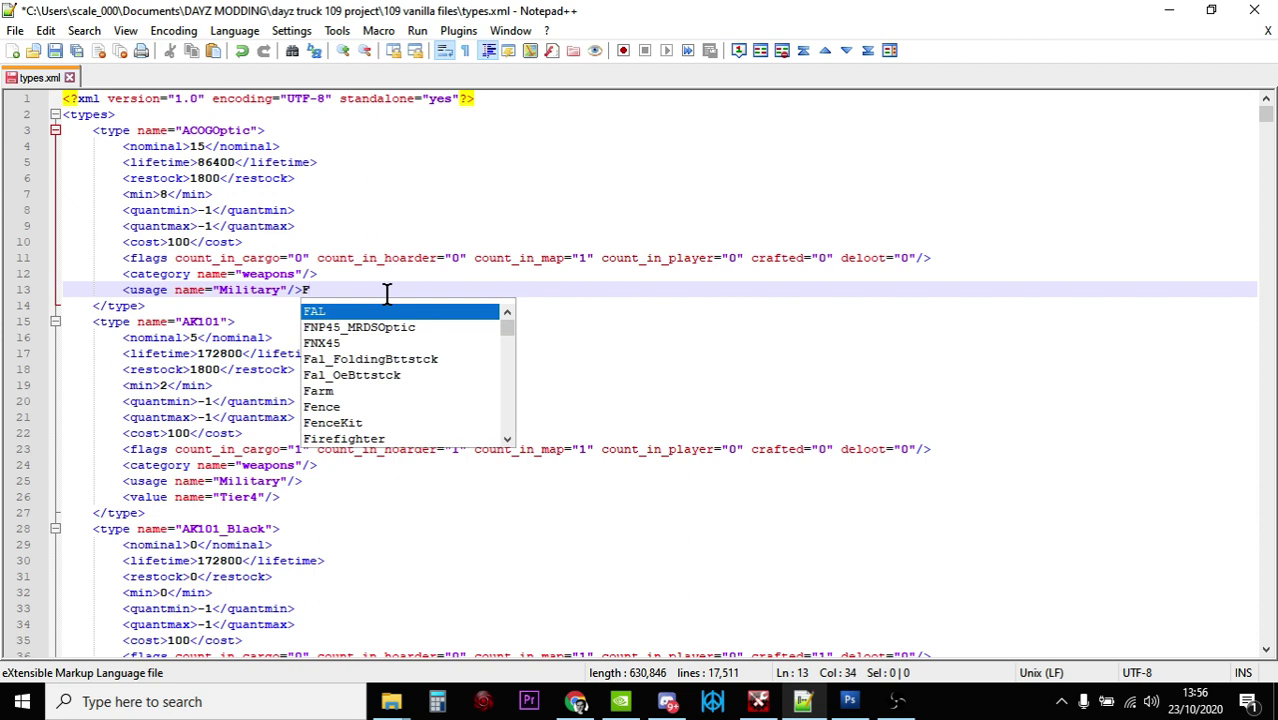
key(BackSpace)
key(ctrl+f)
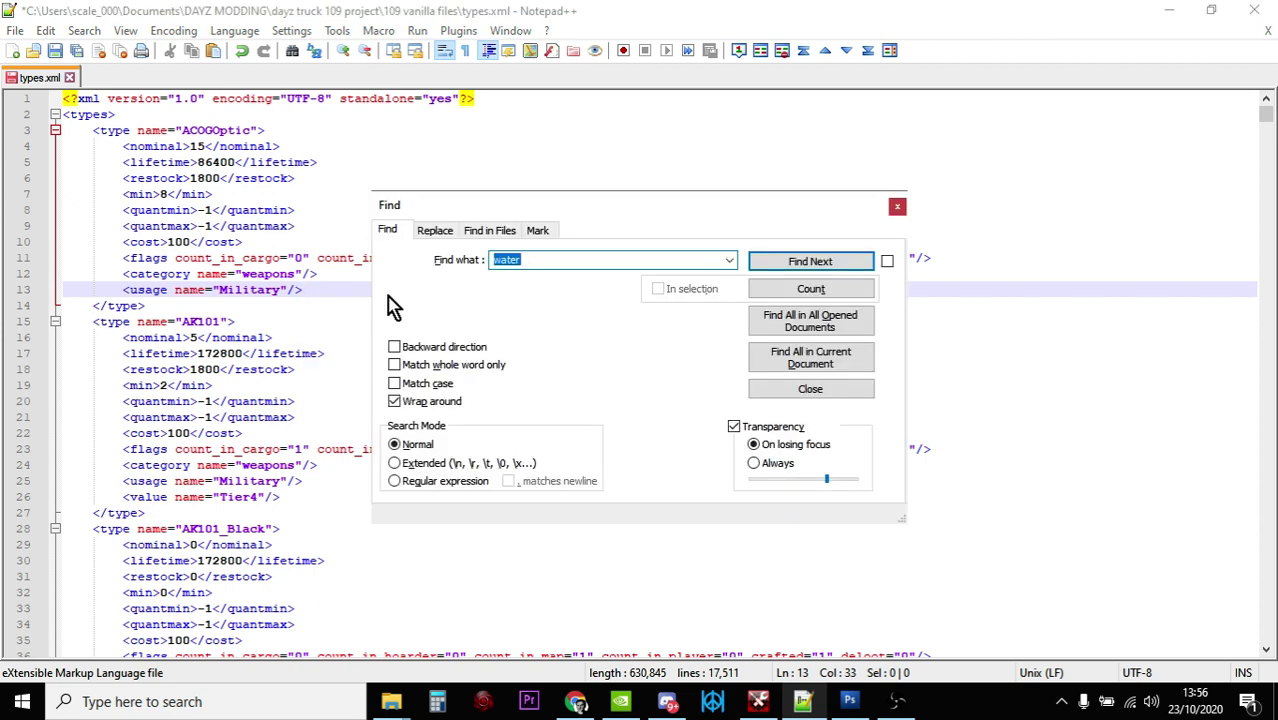
key(Return)
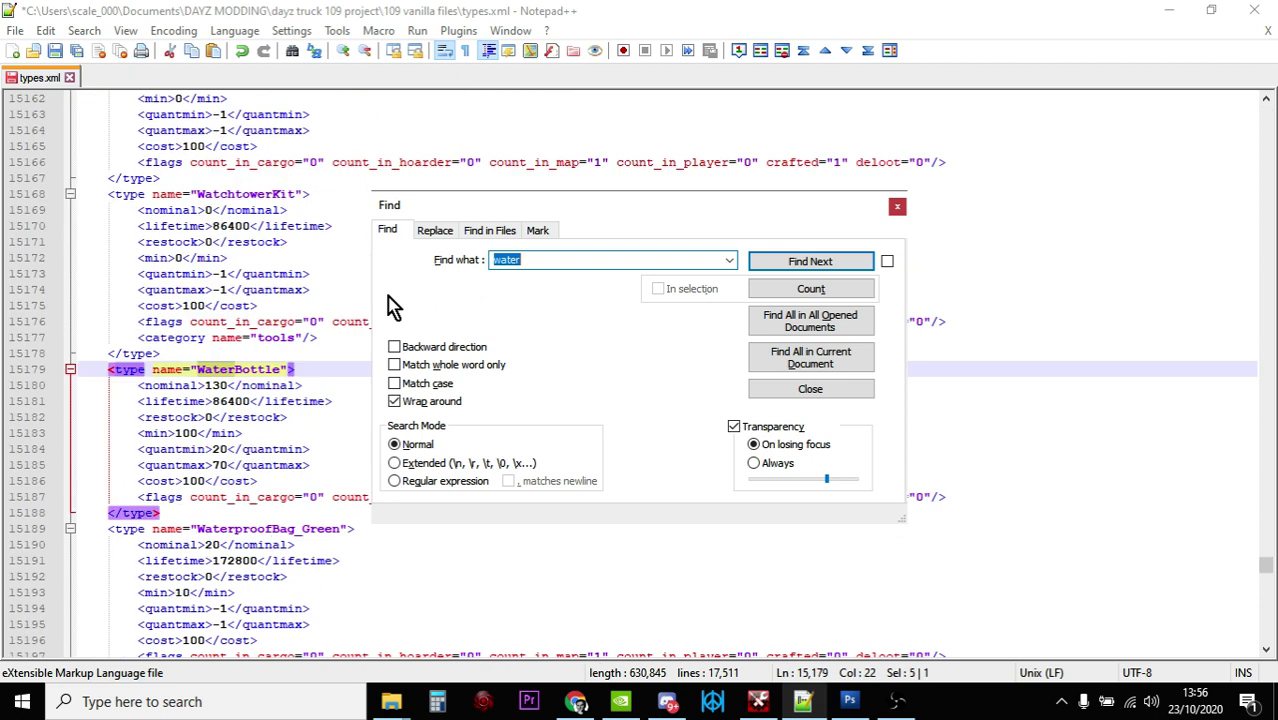
click(897, 208)
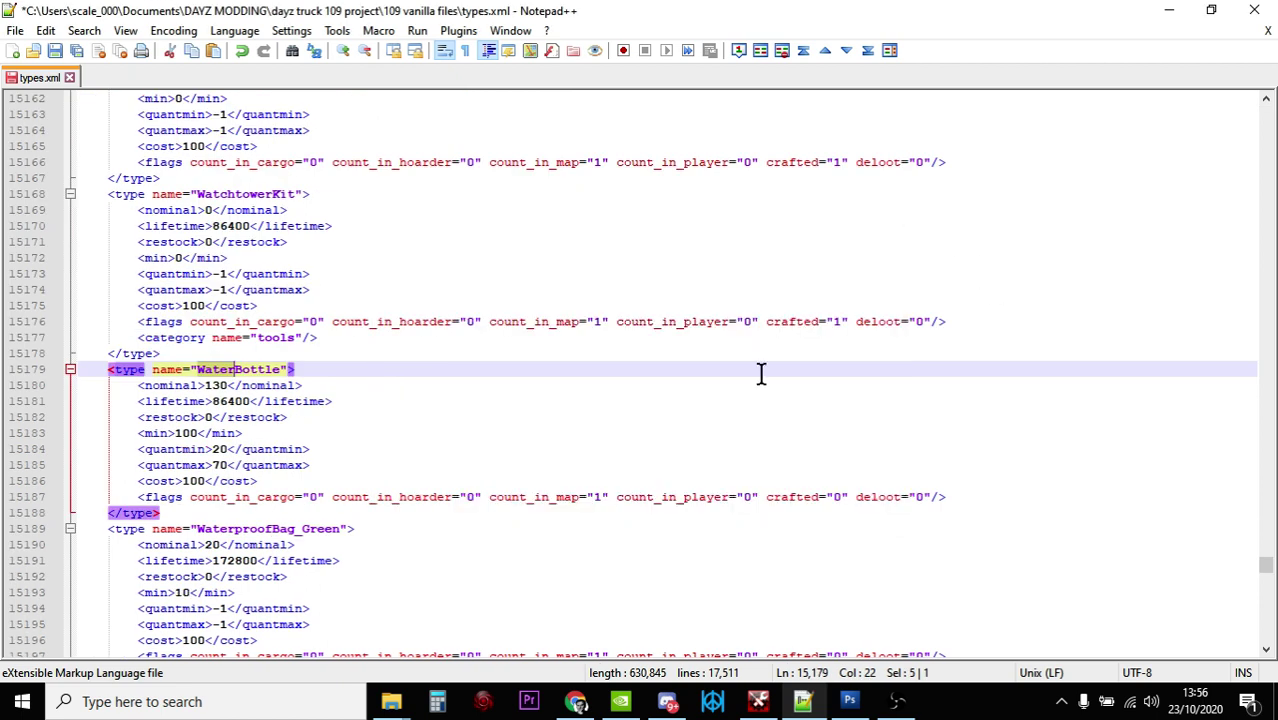
scroll(719, 359, down, 1)
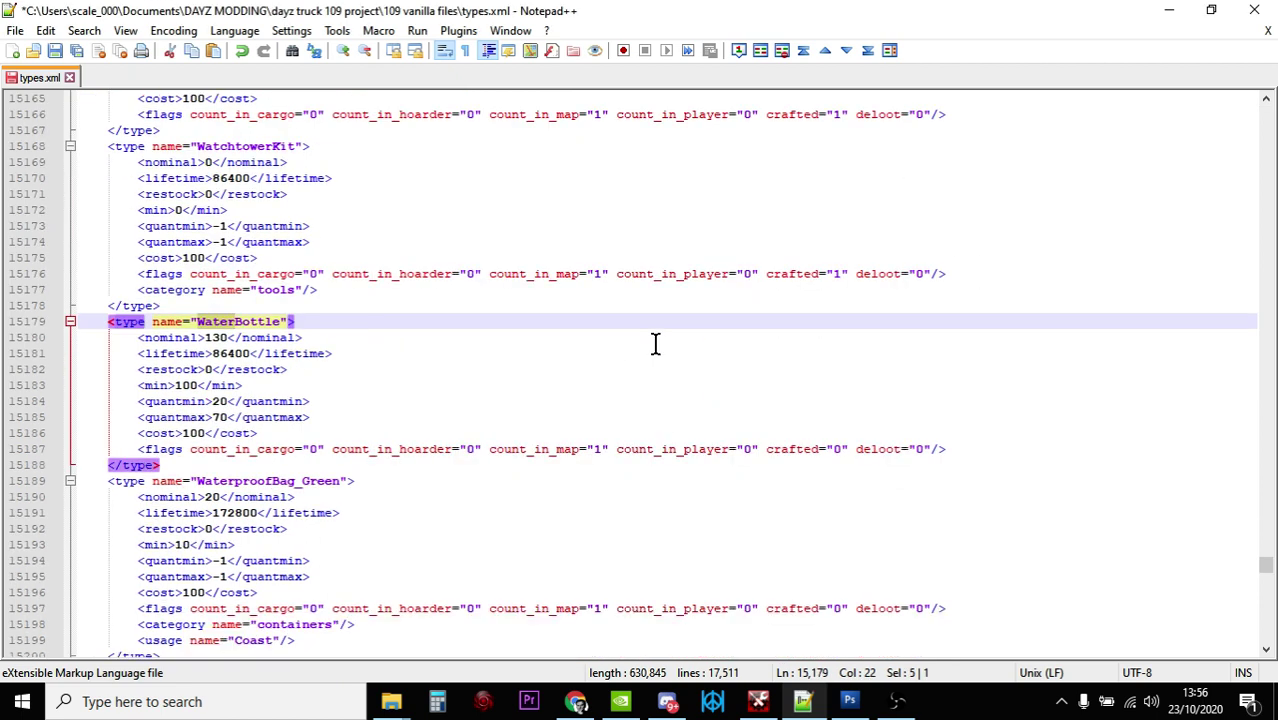
click(320, 334)
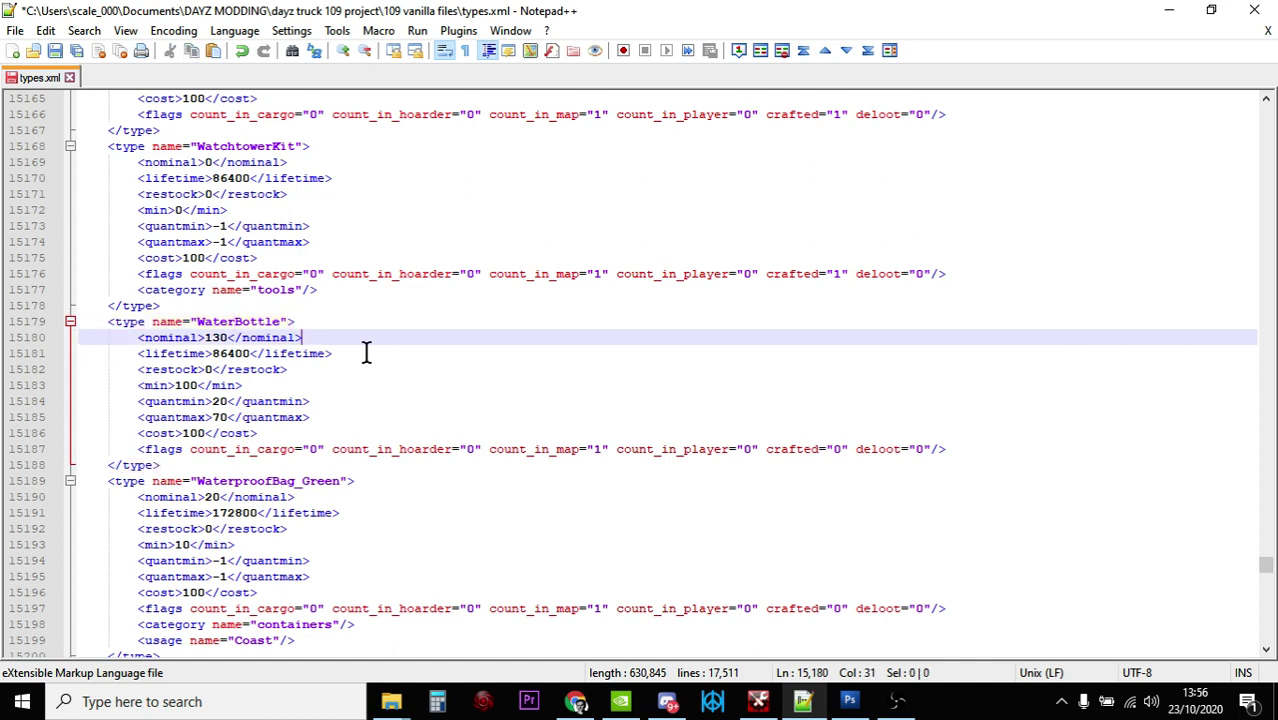
scroll(375, 360, down, 1)
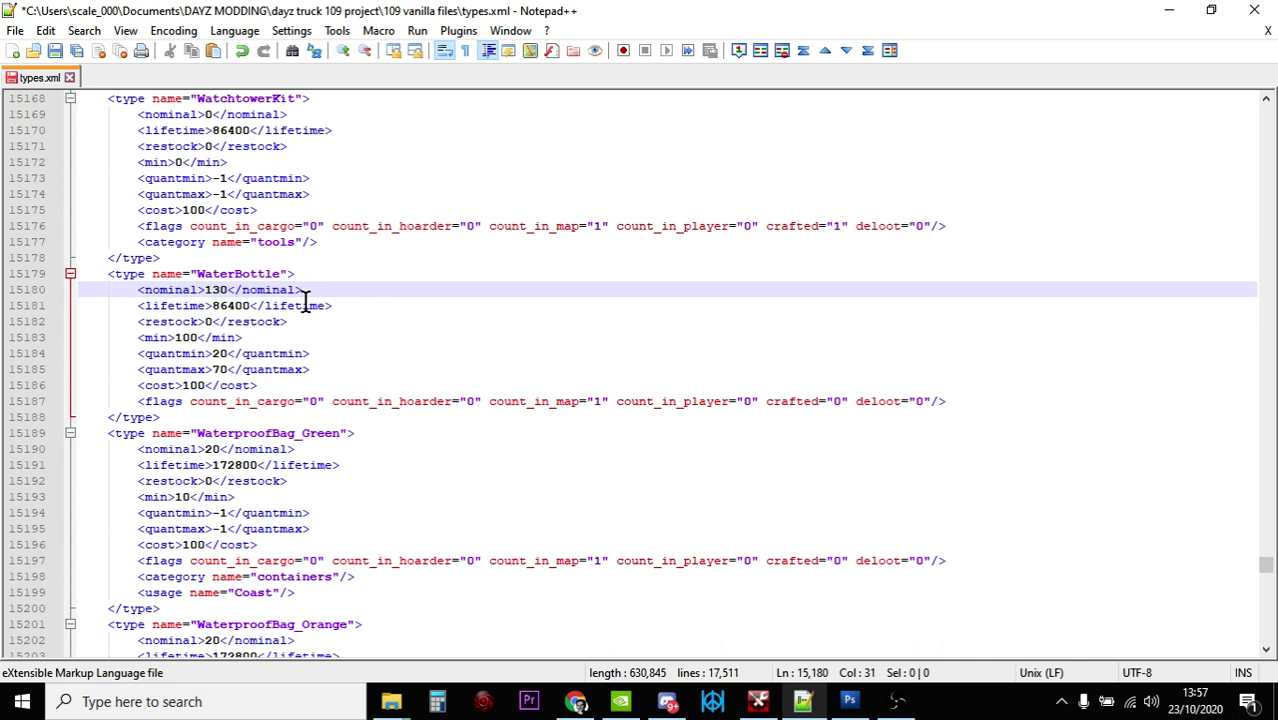
click(196, 337)
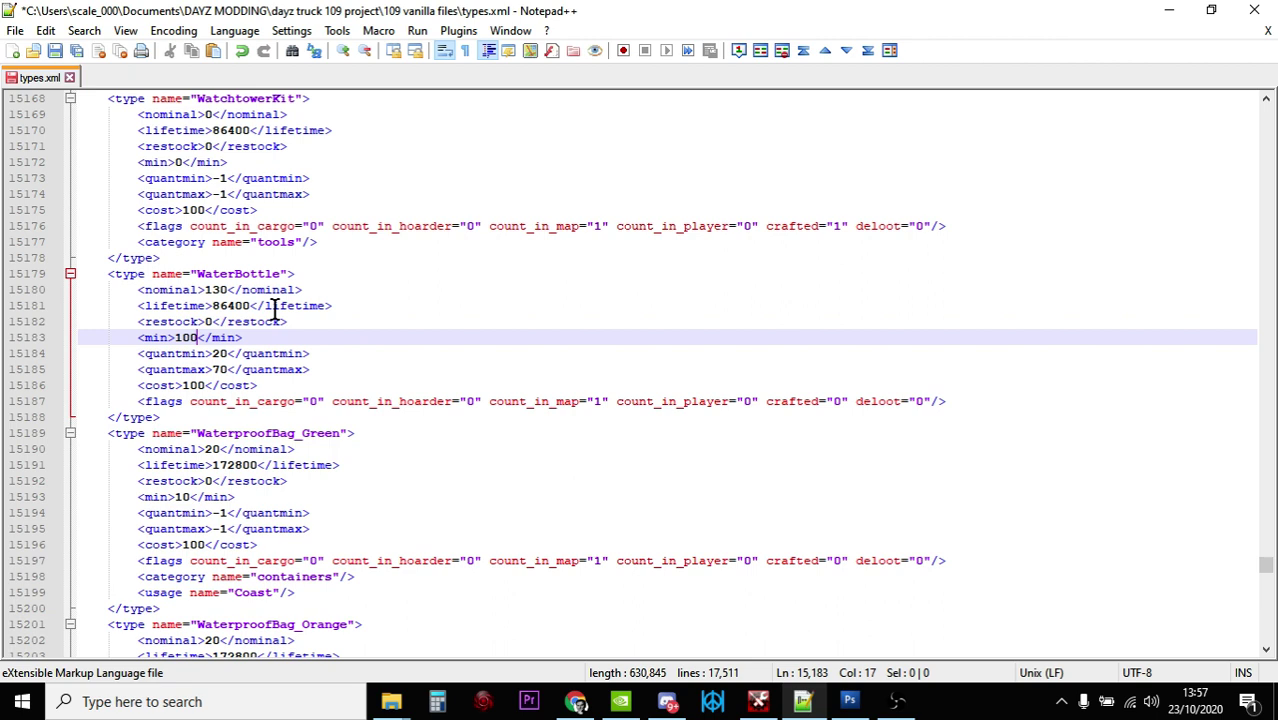
- Change the WaterBottle nominal from 130 to 160 and min from 100 to 150
click(227, 290)
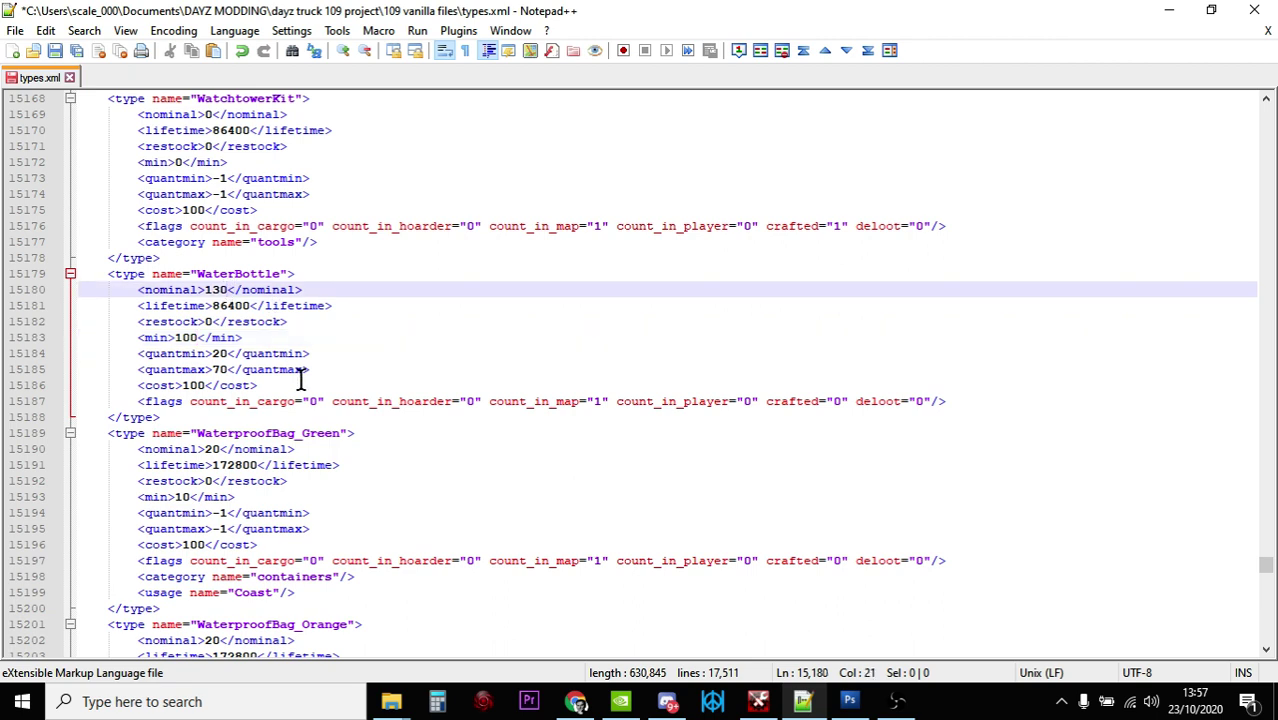
key(BackSpace)
key(BackSpace)
key(BackSpace)
text(160)
click(200, 337)
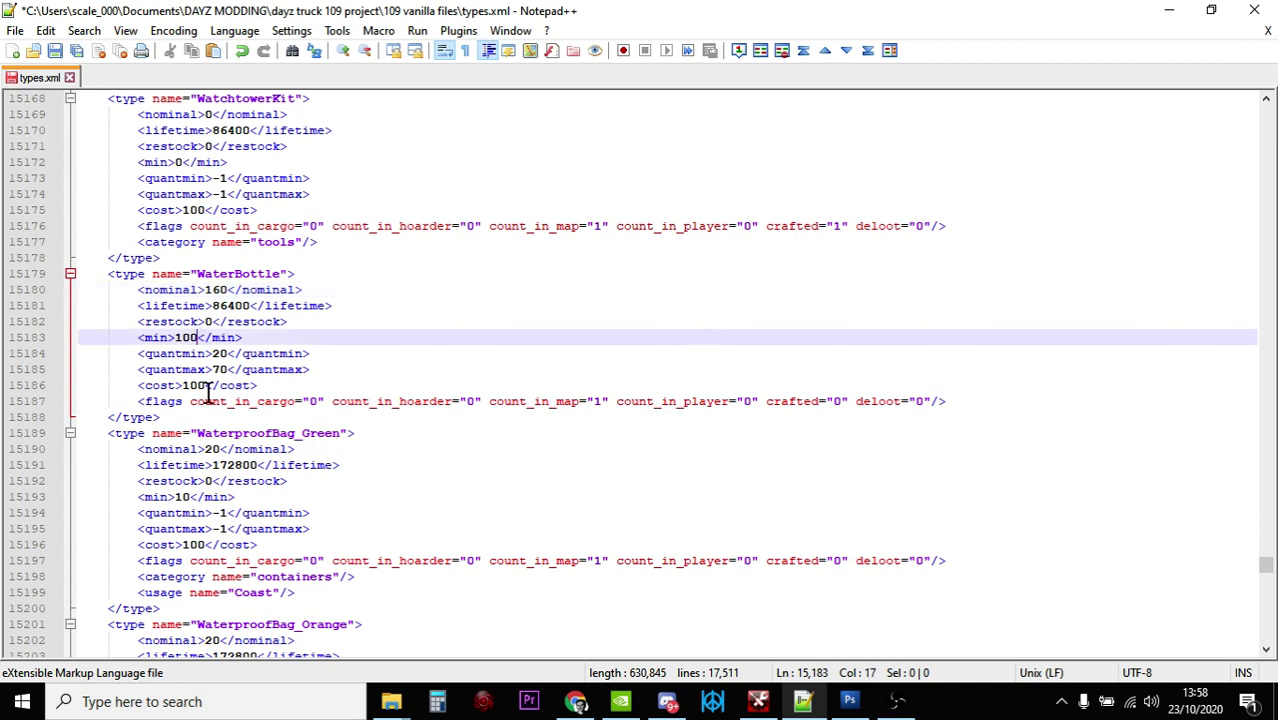
key(BackSpace)
key(BackSpace)
text(50)
- Review the WaterBottle entry's quantmax line and closing tag
click(362, 369)
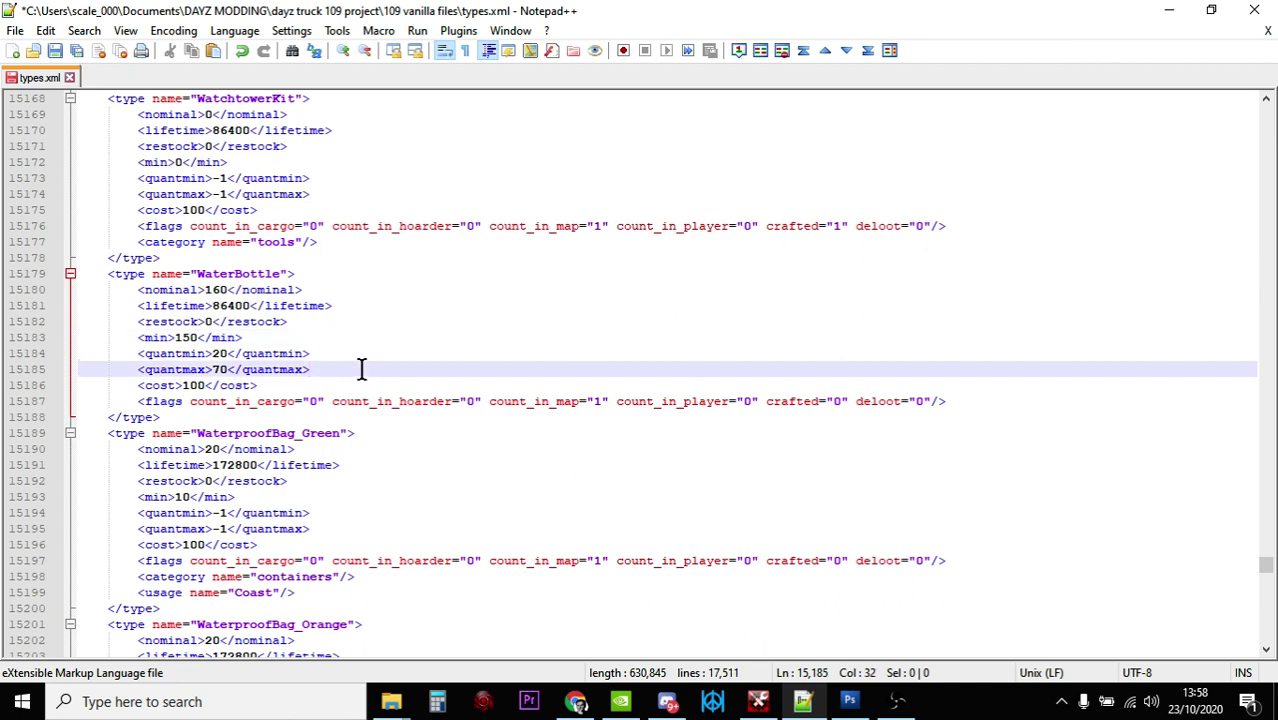
click(325, 409)
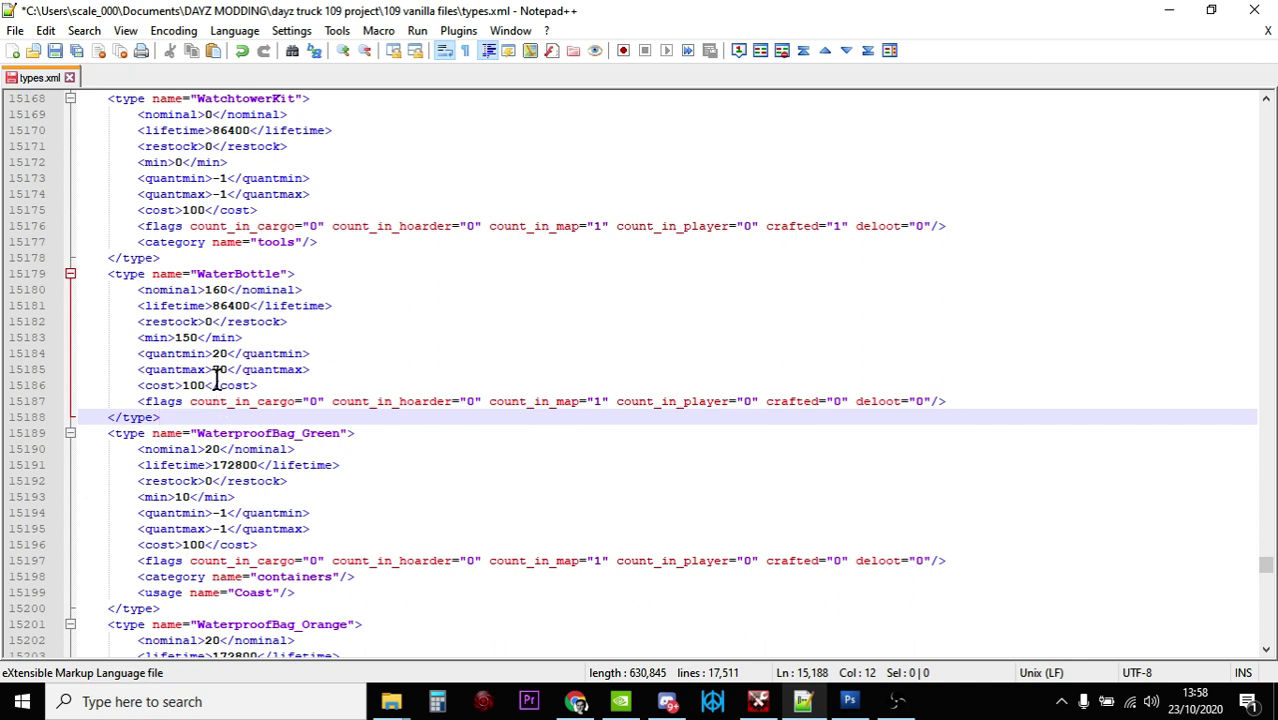
click(316, 370)
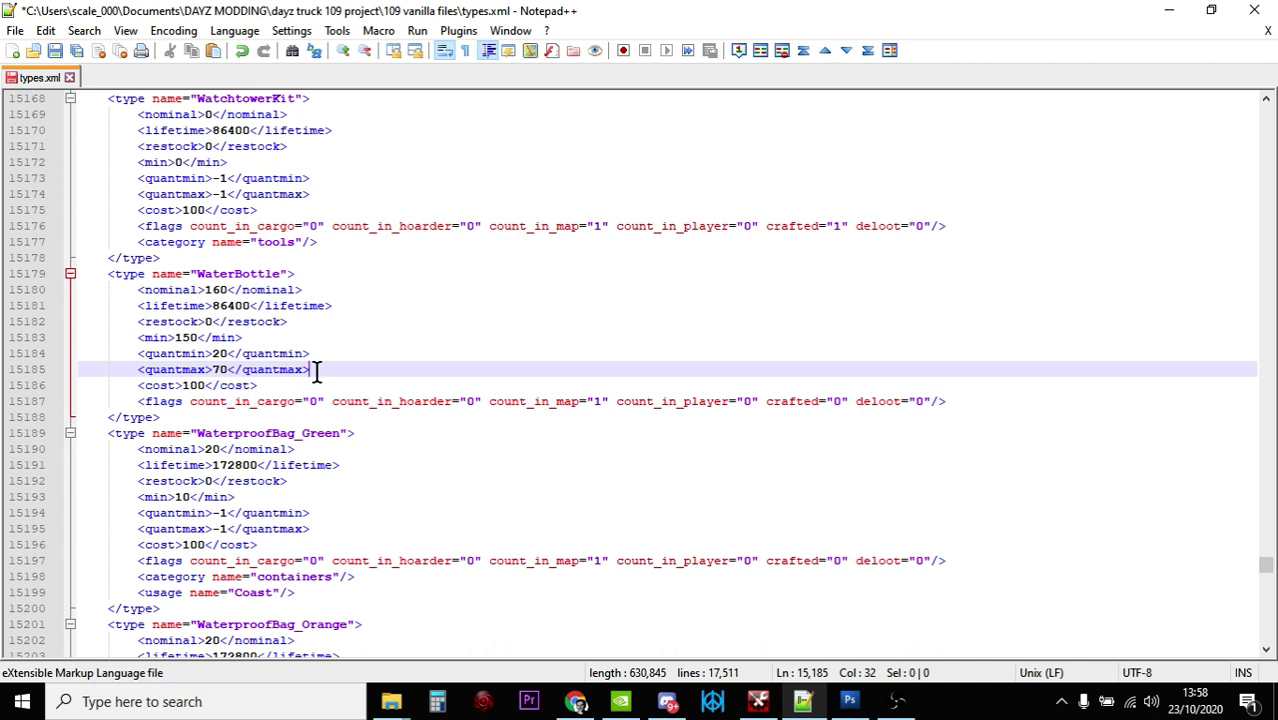
scroll(316, 370, down, 5)
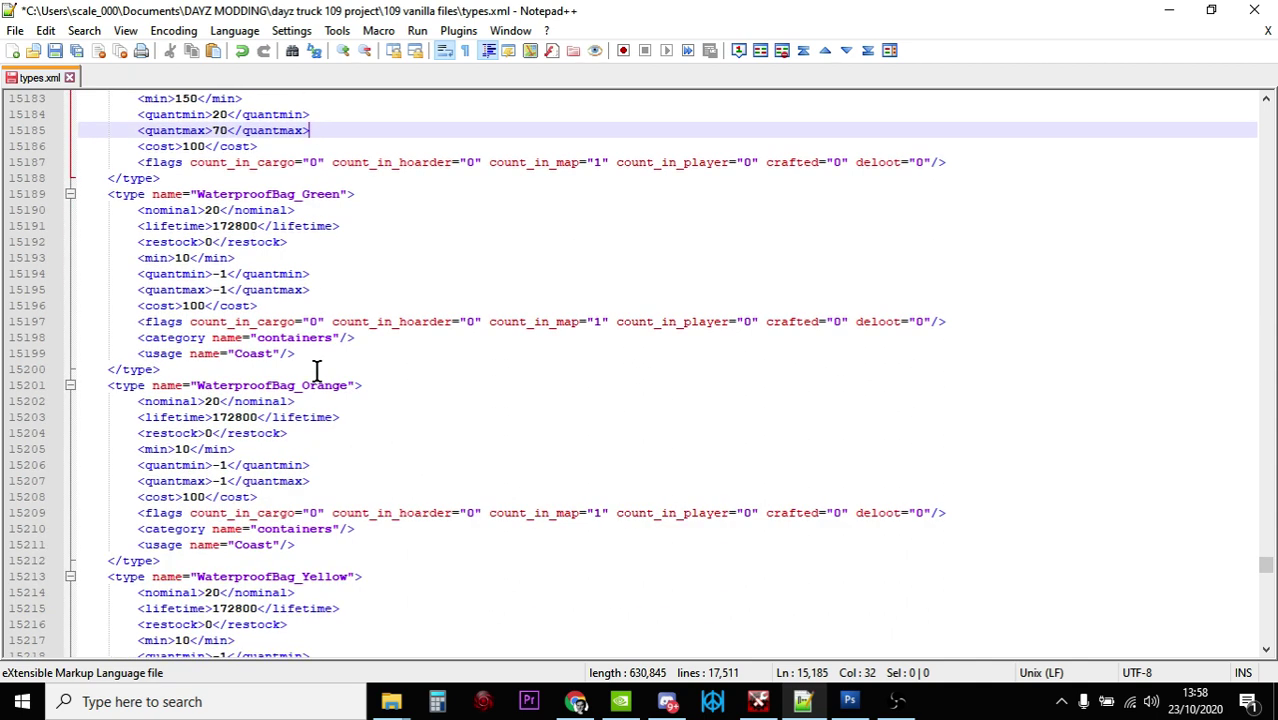
scroll(316, 370, up, 4)
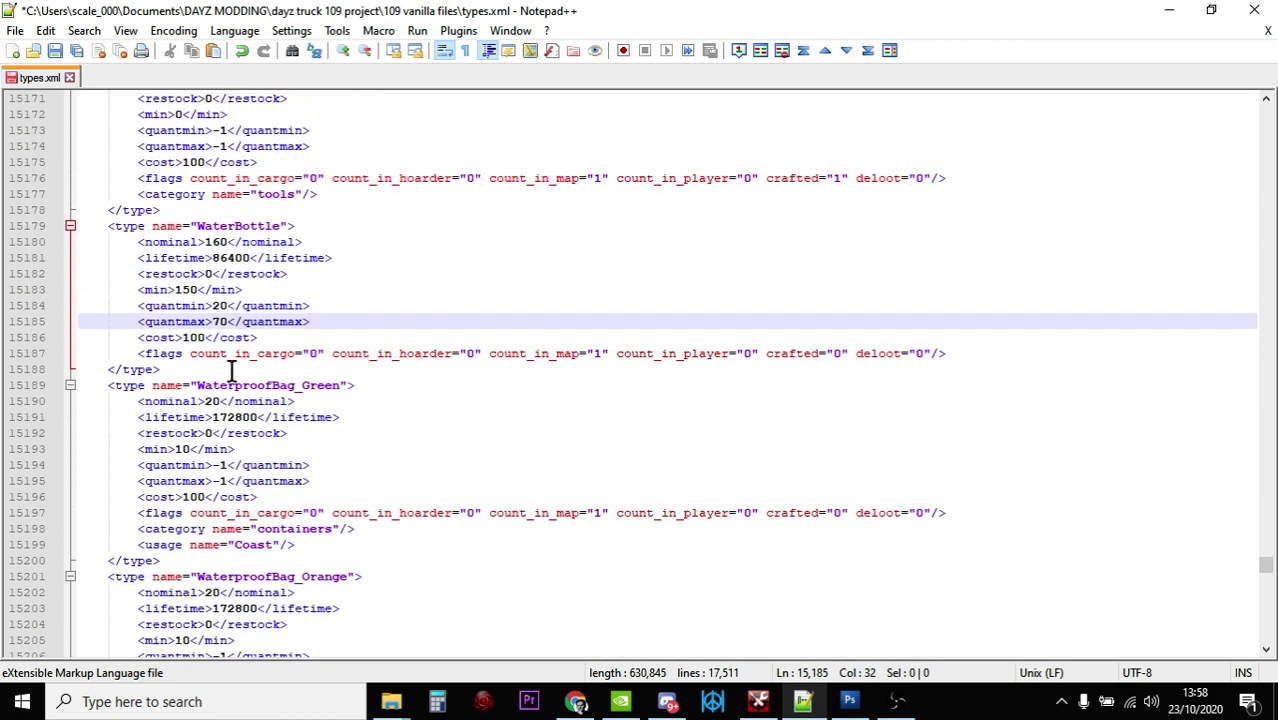
click(231, 370)
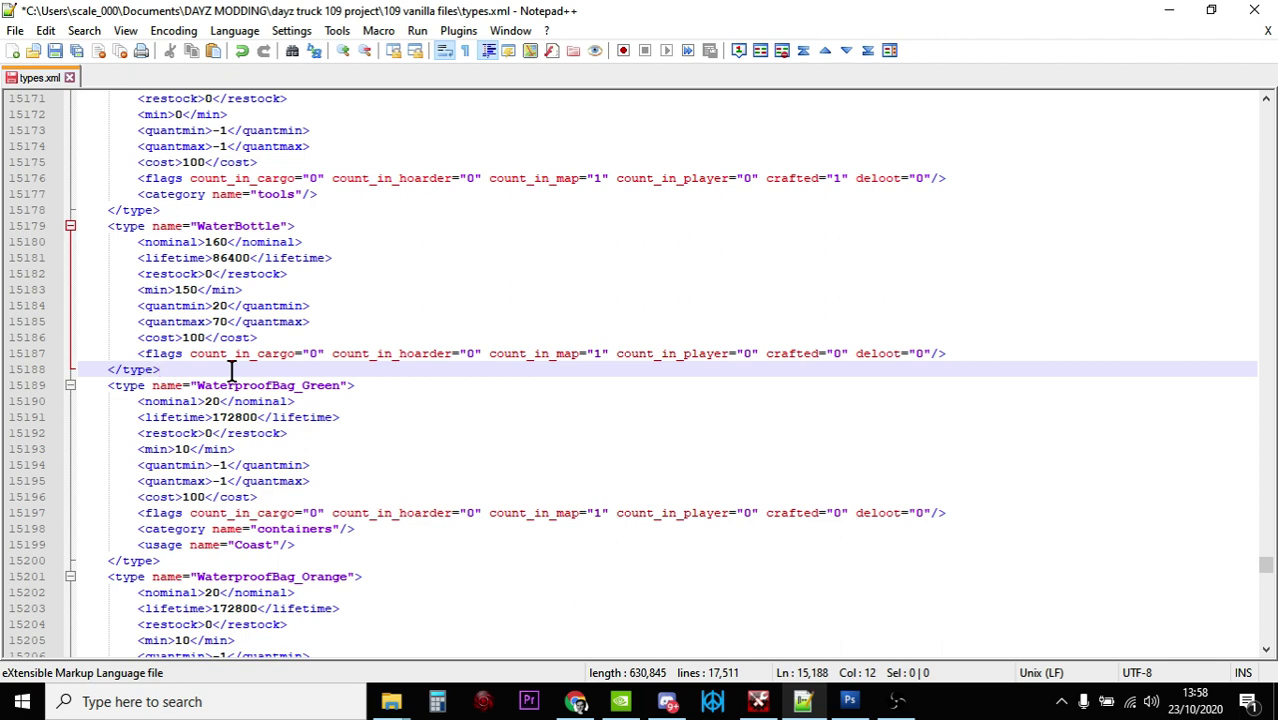
click(360, 314)
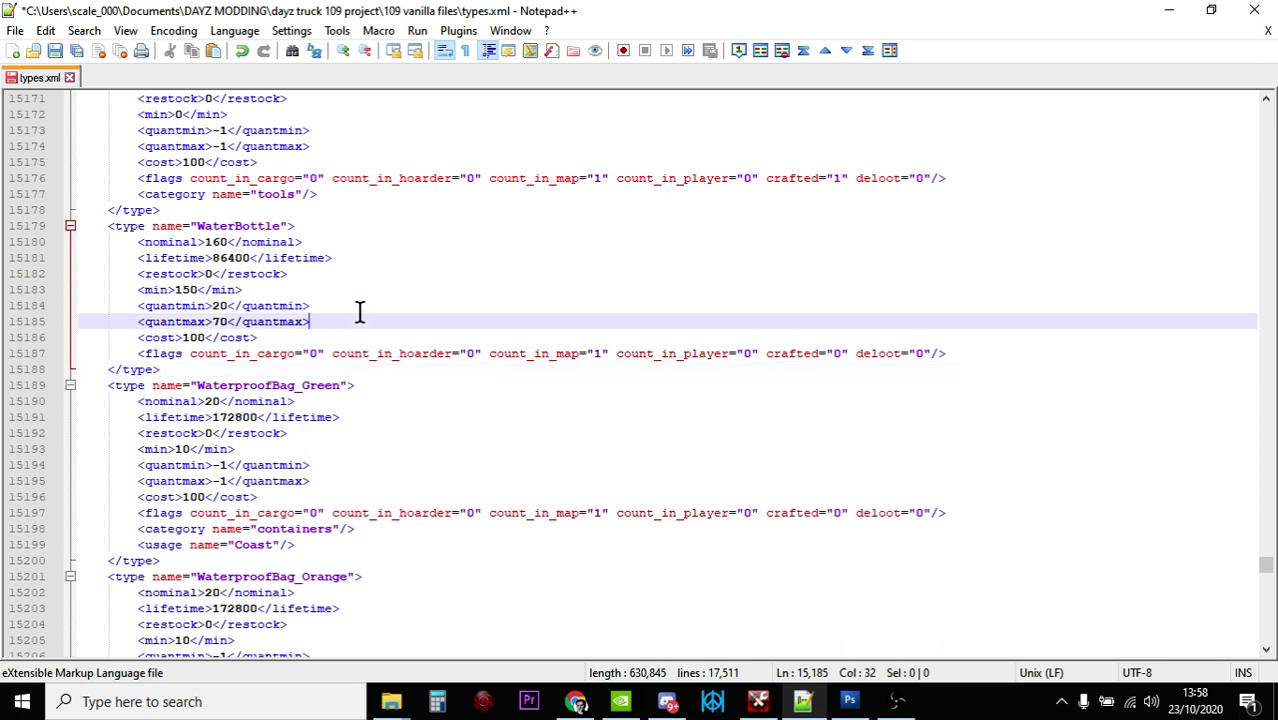
- Search for 'canteen' to jump to the Canteen entry at line 3188
key(ctrl+f)
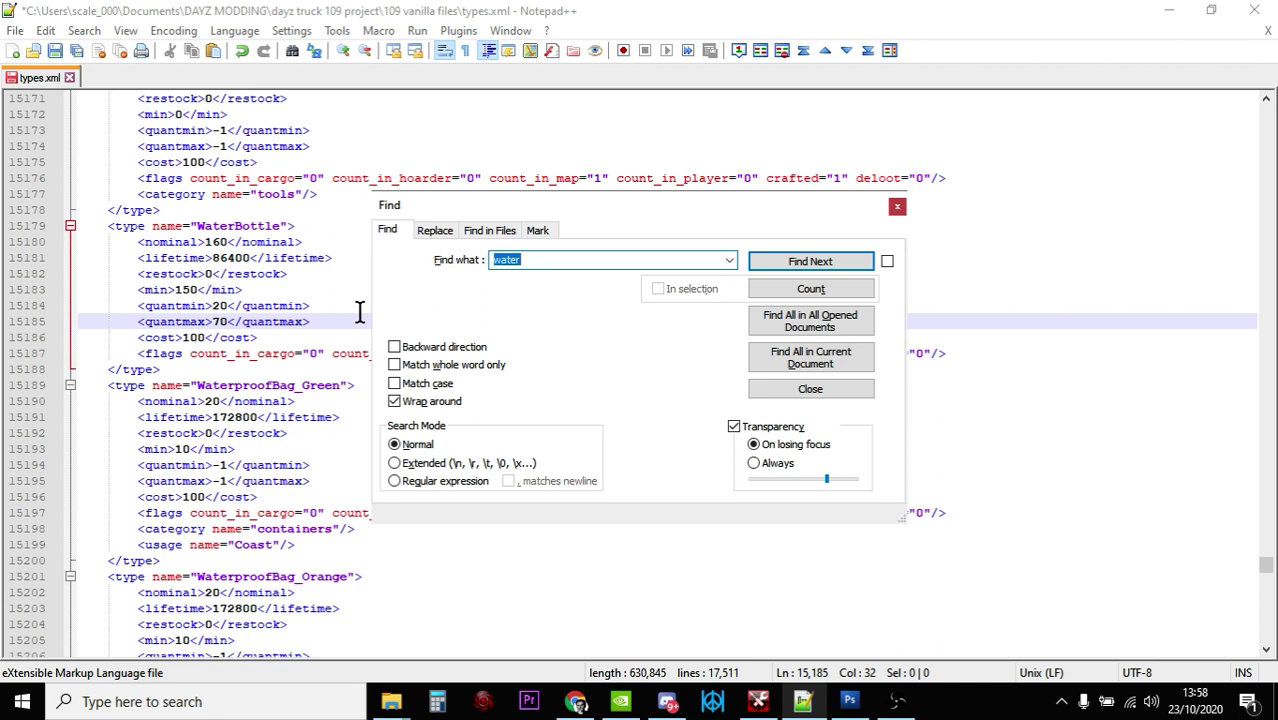
text(canteen)
key(Return)
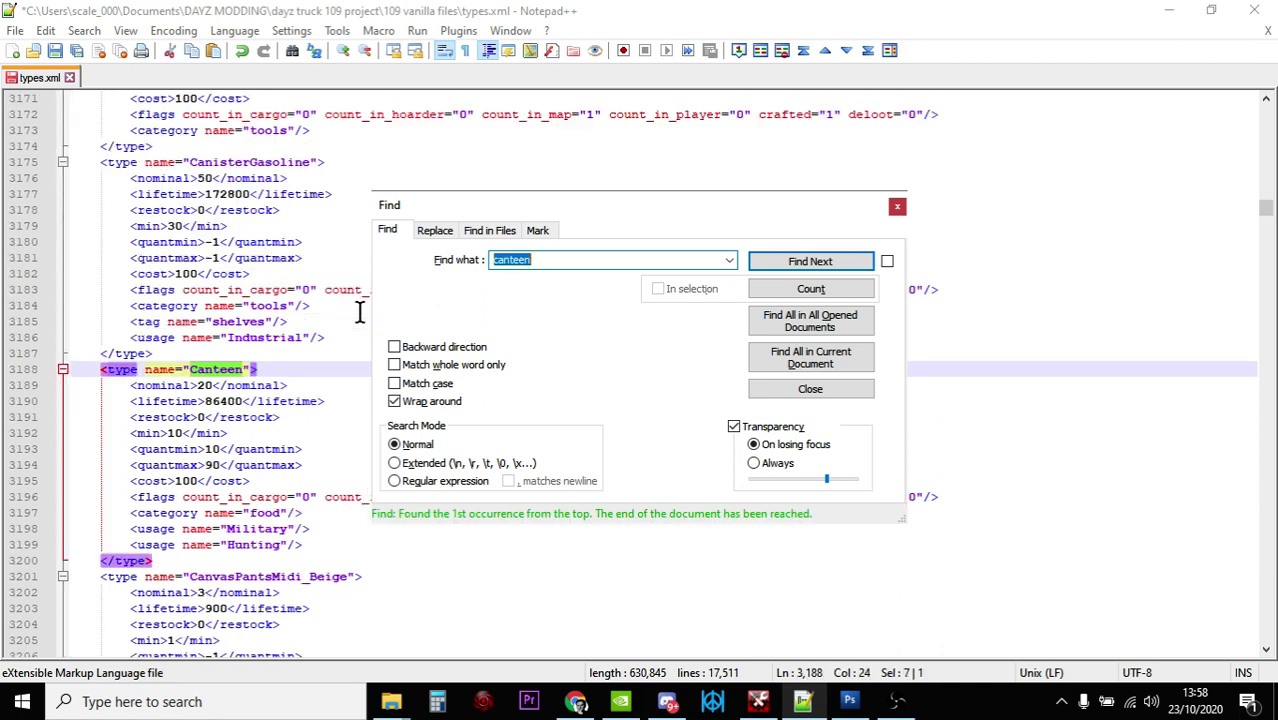
click(896, 207)
click(320, 382)
scroll(320, 378, down, 1)
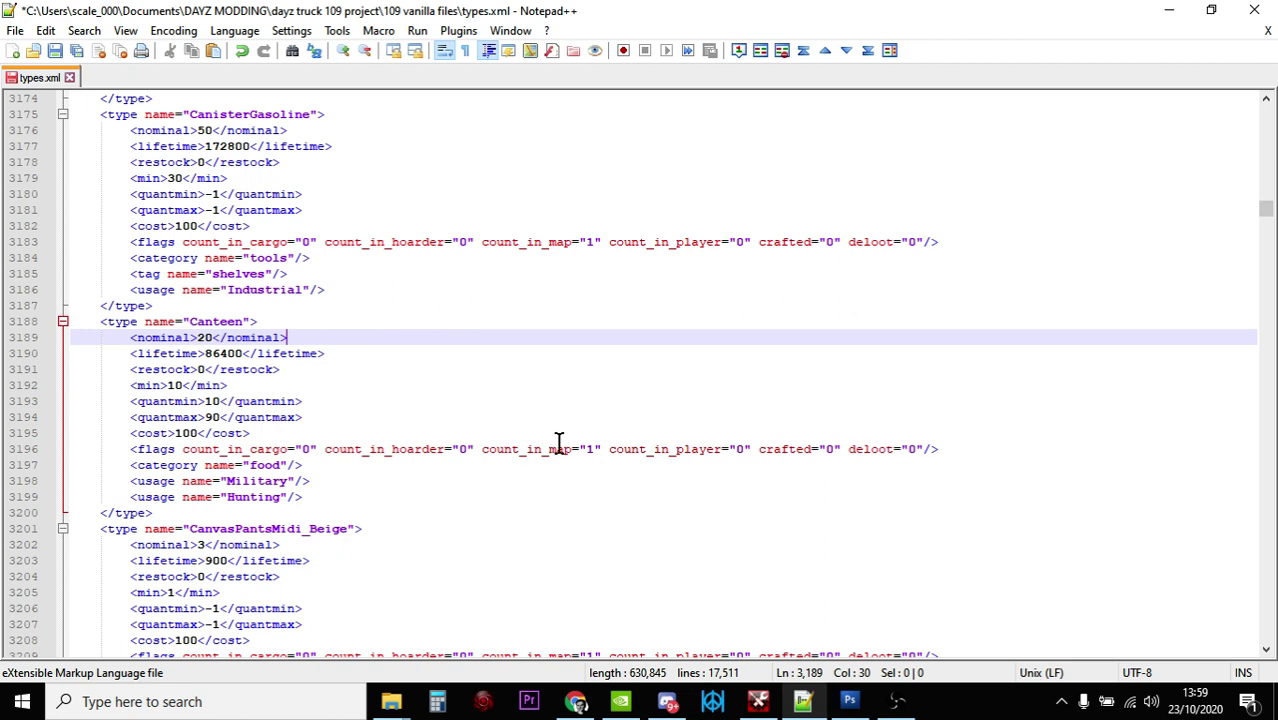
- Inspect the Canteen's count_in_map flag, food category, and Military and Hunting usage lines
drag(602, 449, 486, 449)
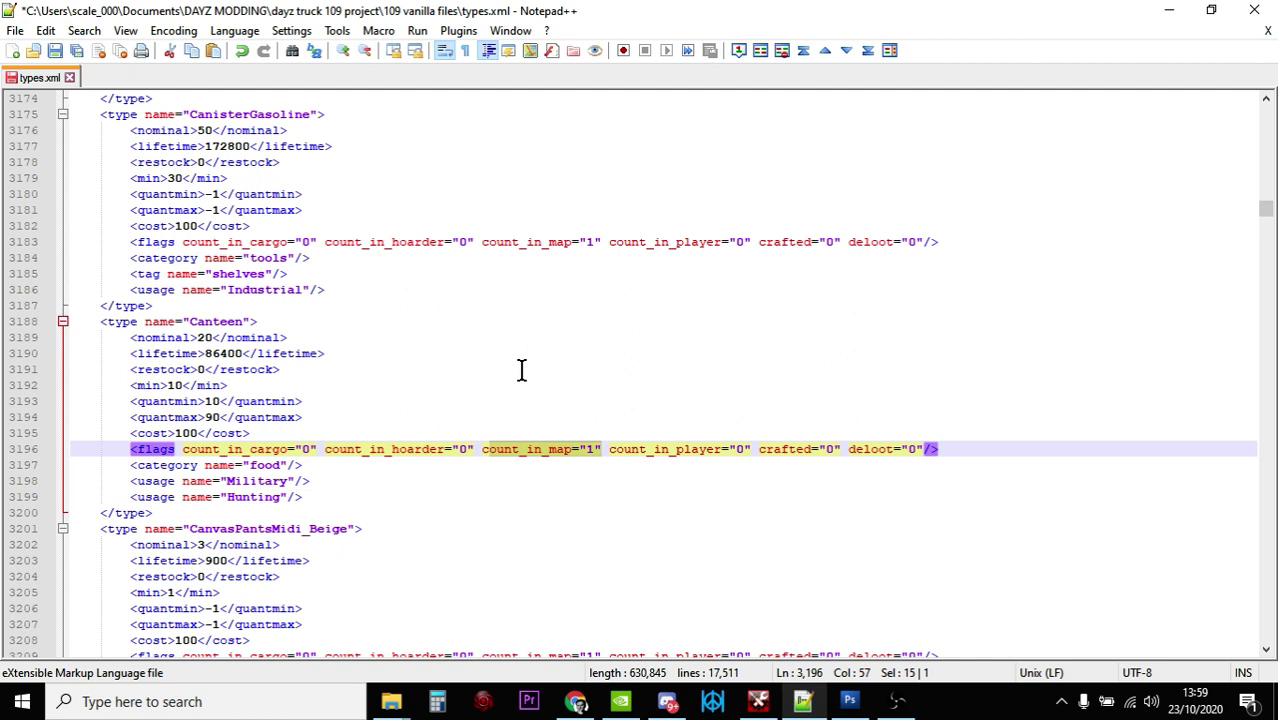
click(342, 472)
click(310, 452)
click(308, 465)
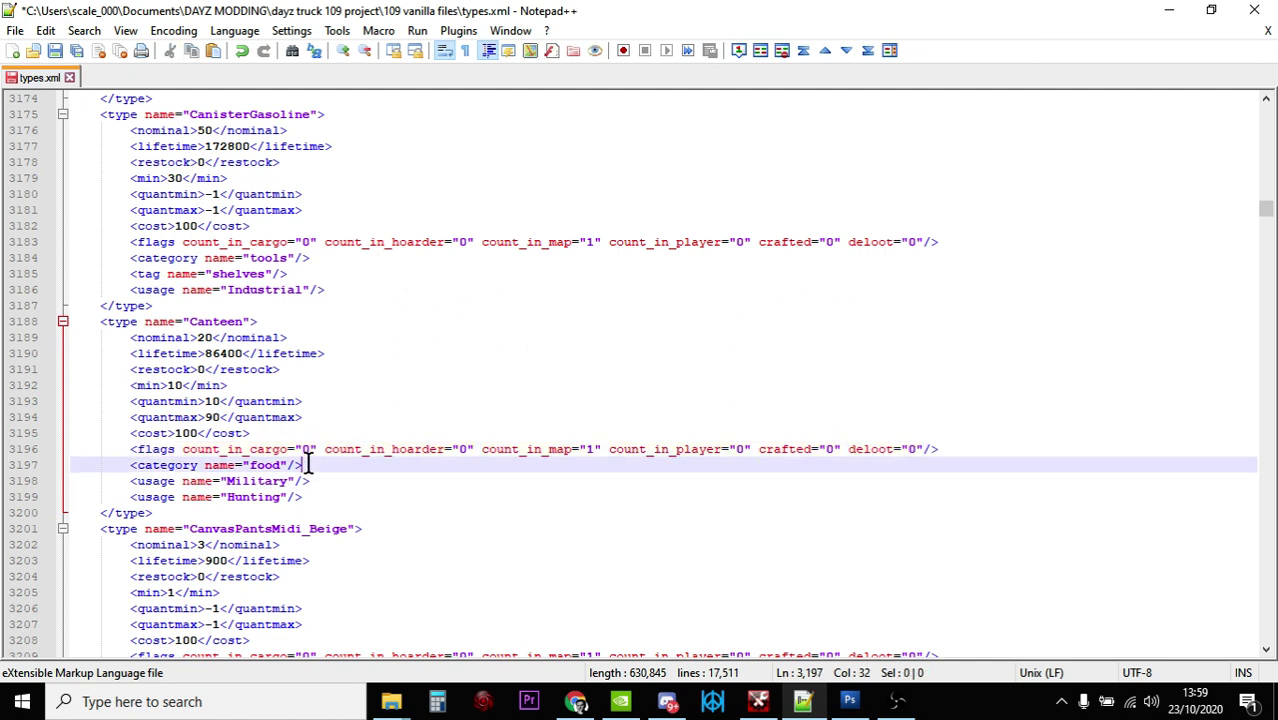
click(310, 481)
click(309, 496)
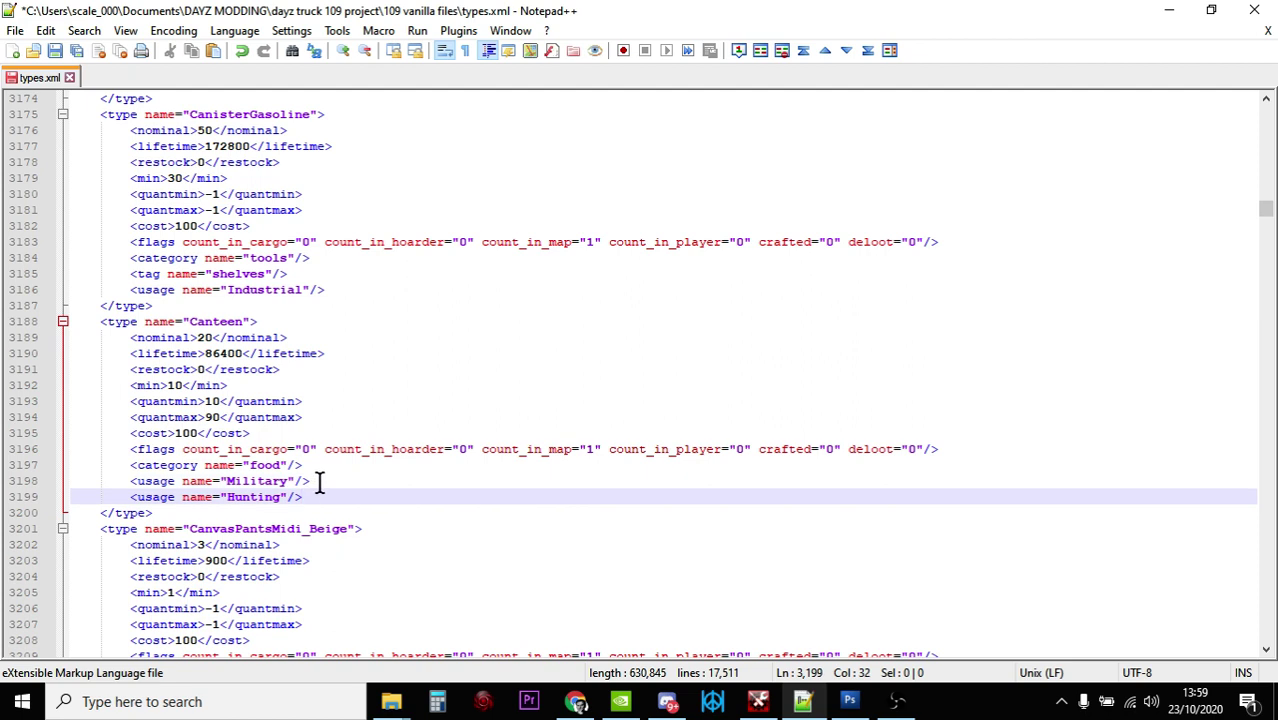
click(318, 482)
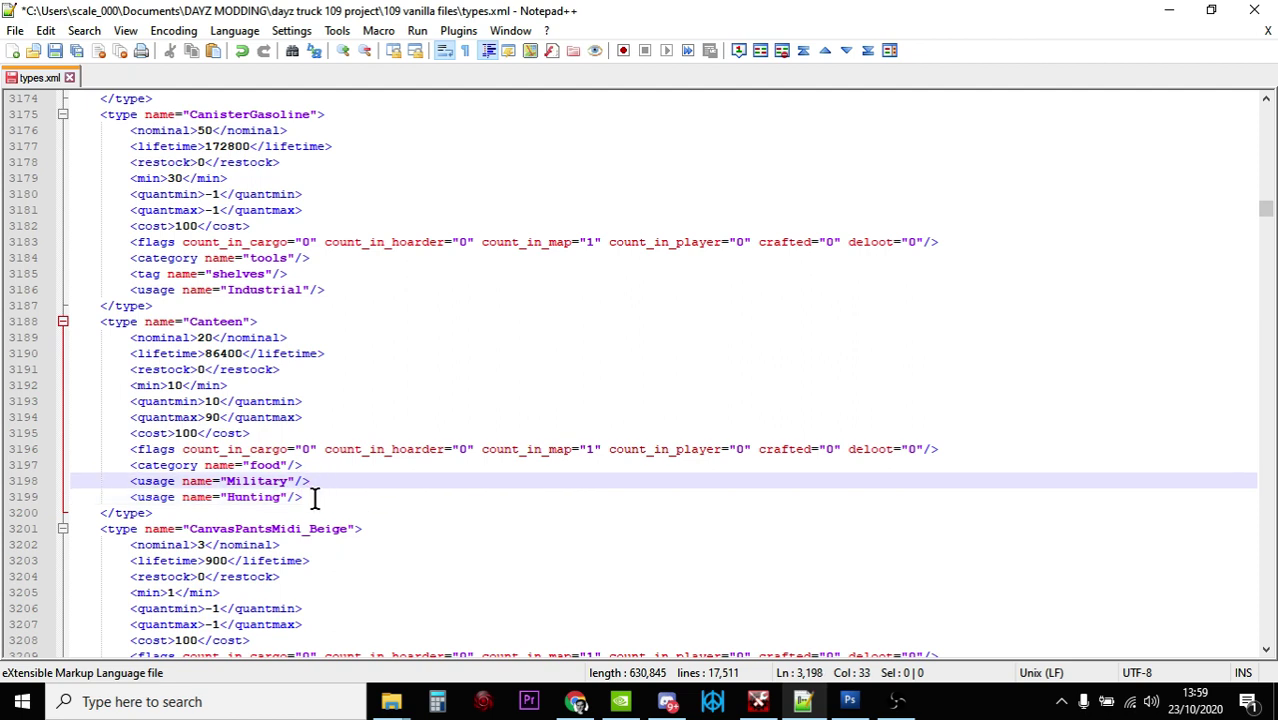
click(312, 497)
click(305, 467)
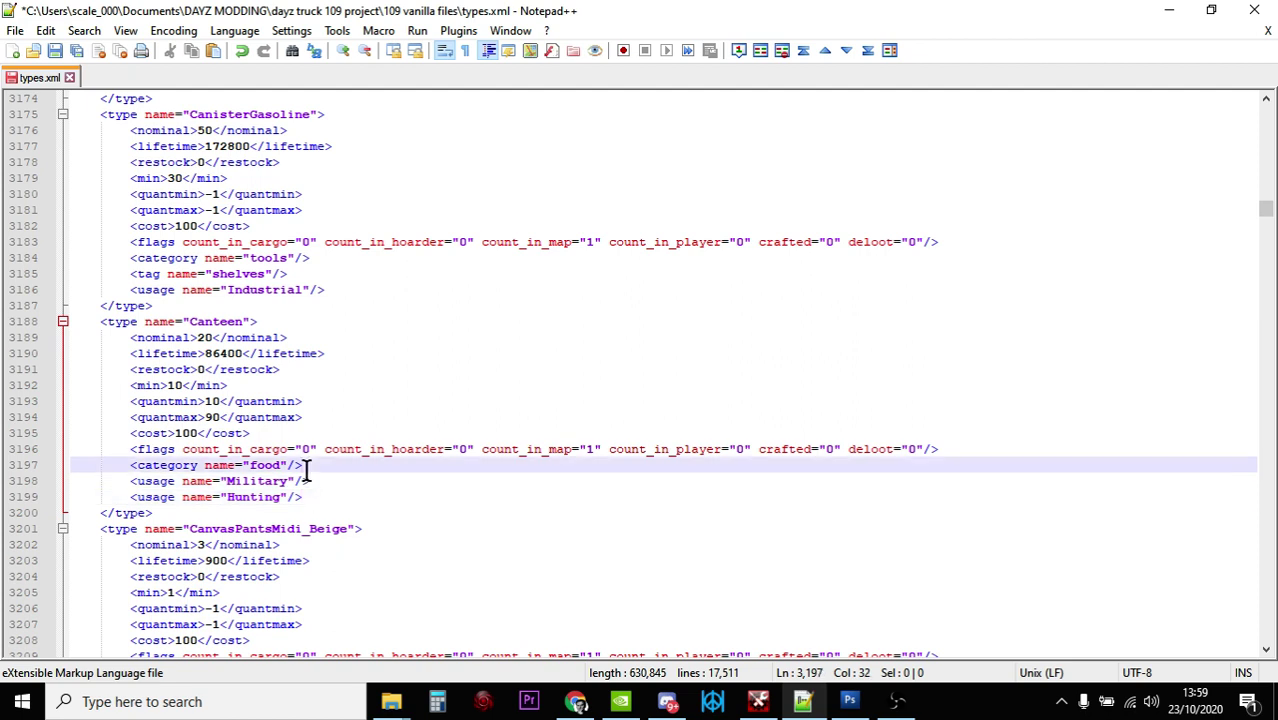
- Set the Canteen nominal to 40 and min to 30, leaving quantmin 10 and quantmax 90 unchanged
click(212, 338)
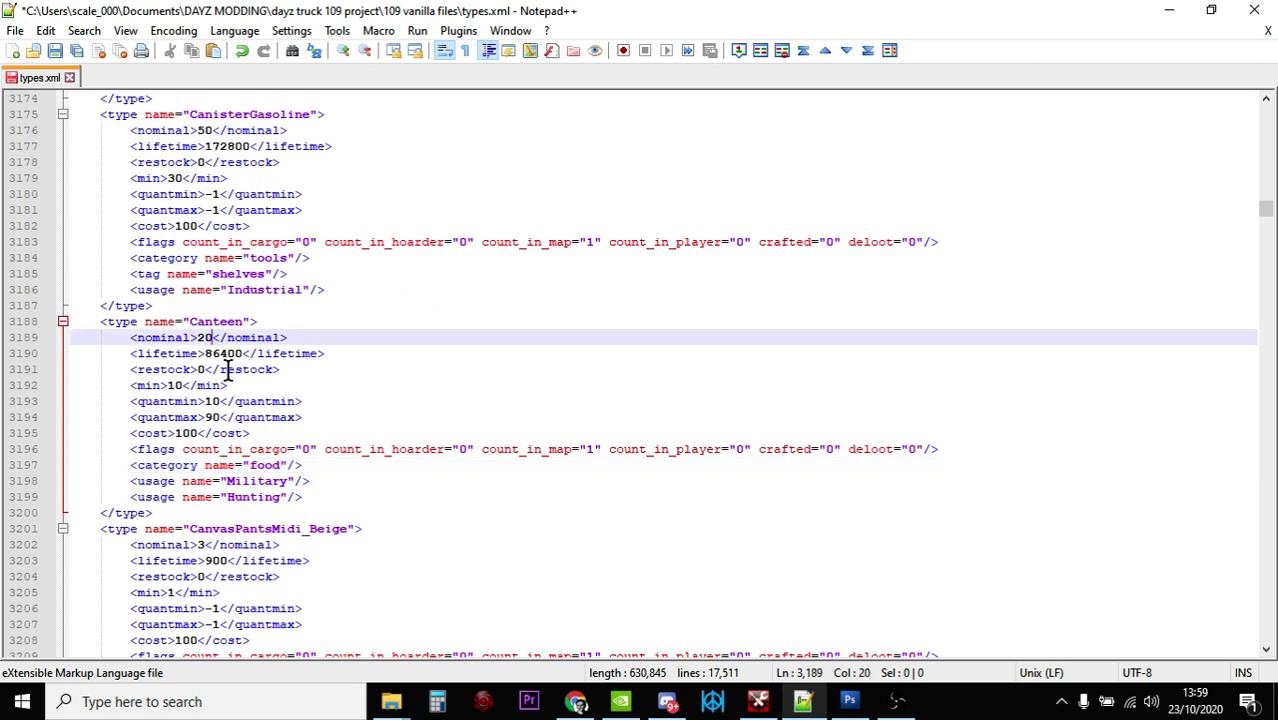
key(BackSpace)
key(BackSpace)
text(40)
click(182, 383)
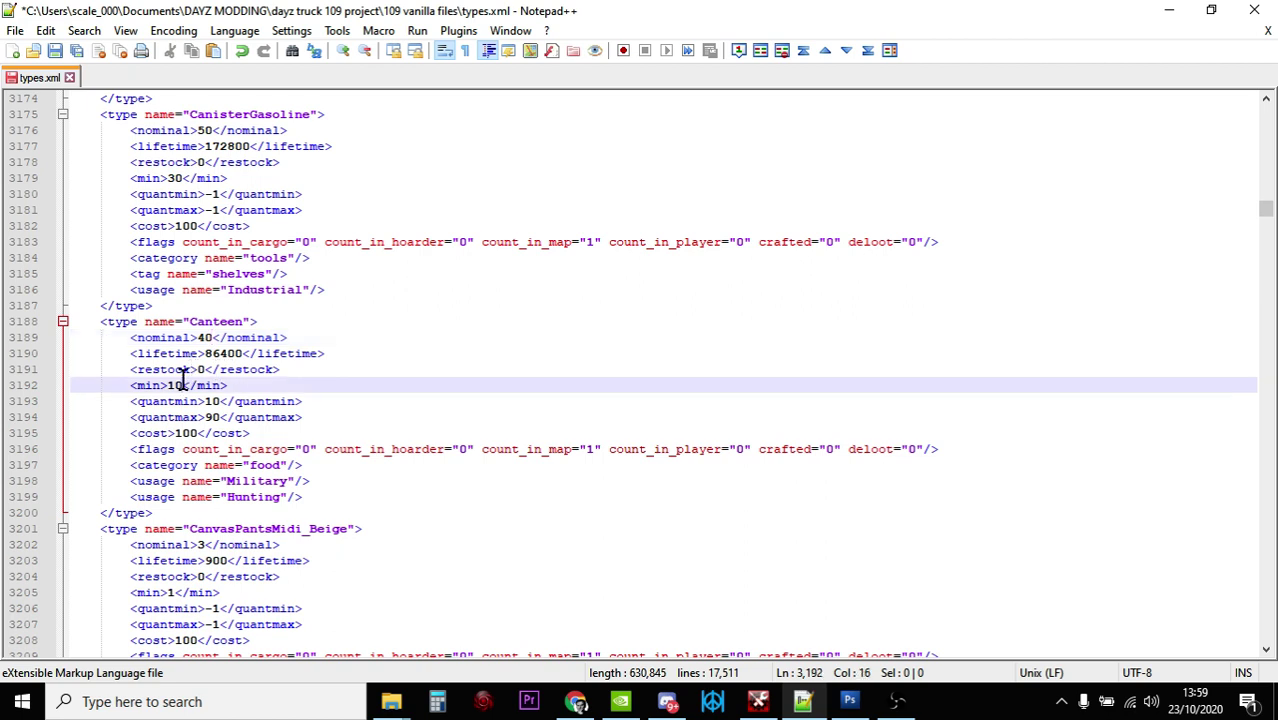
key(BackSpace)
key(BackSpace)
text(30)
click(237, 401)
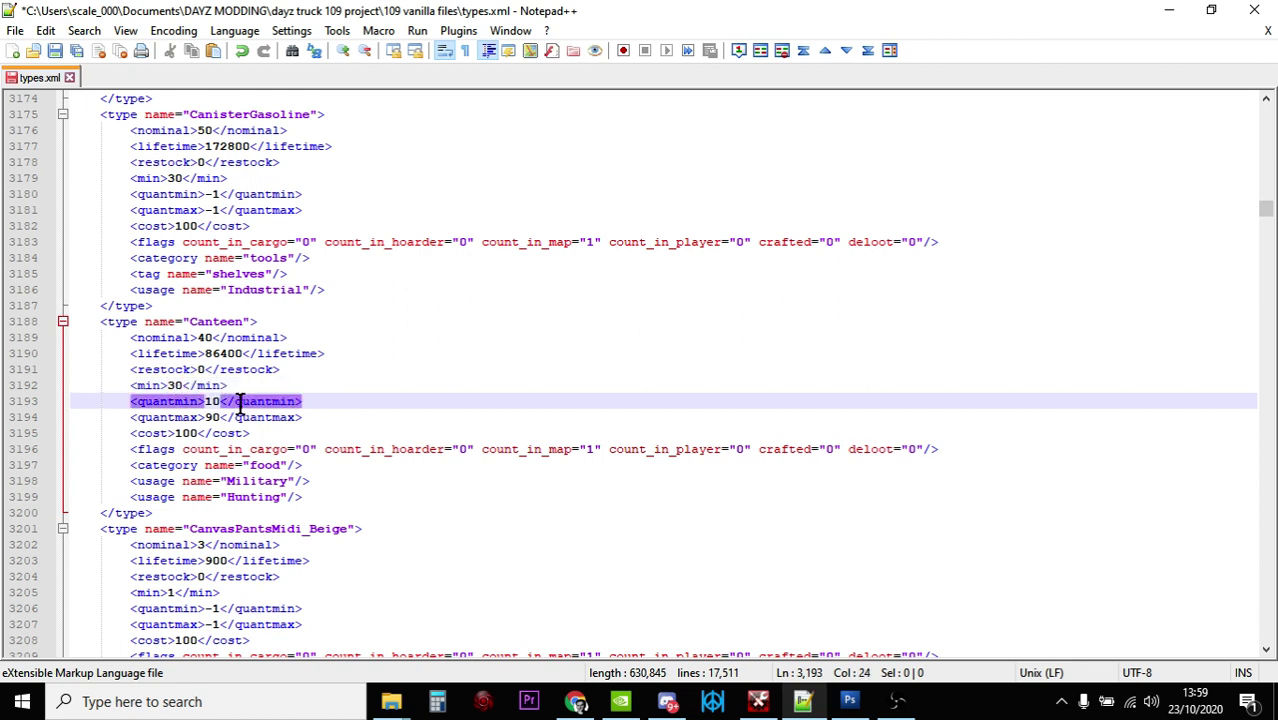
click(240, 415)
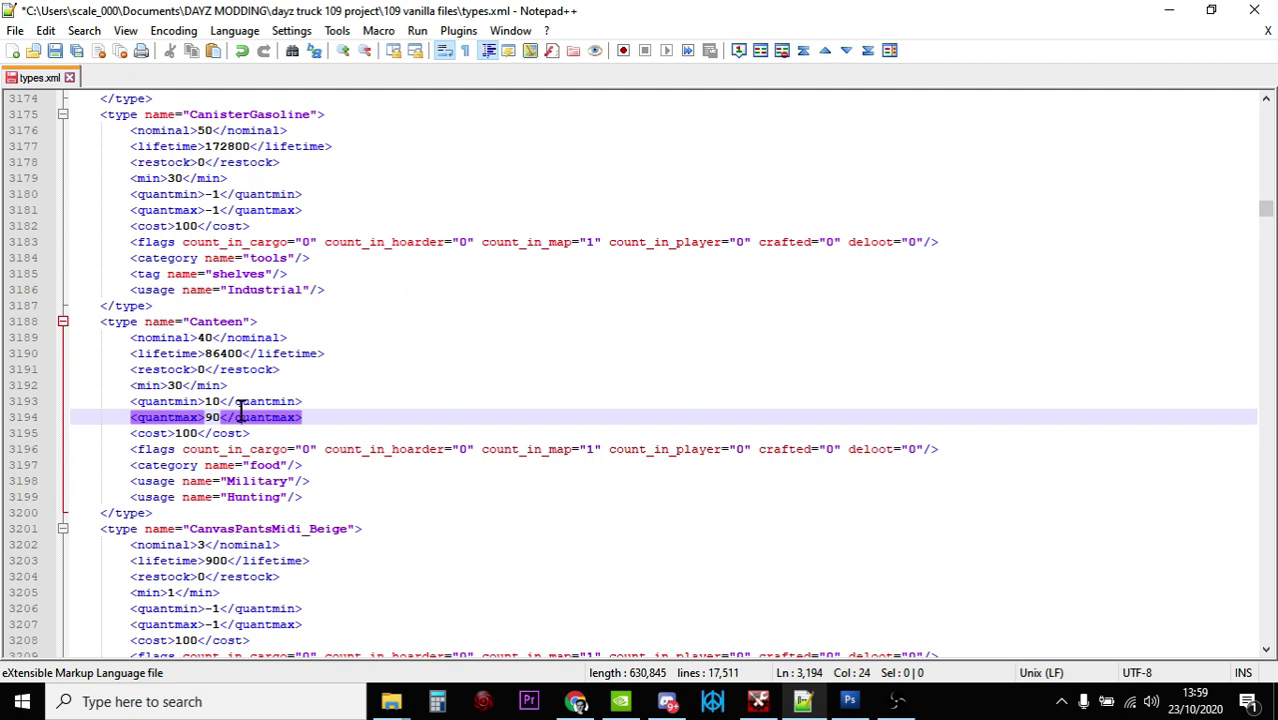
click(373, 493)
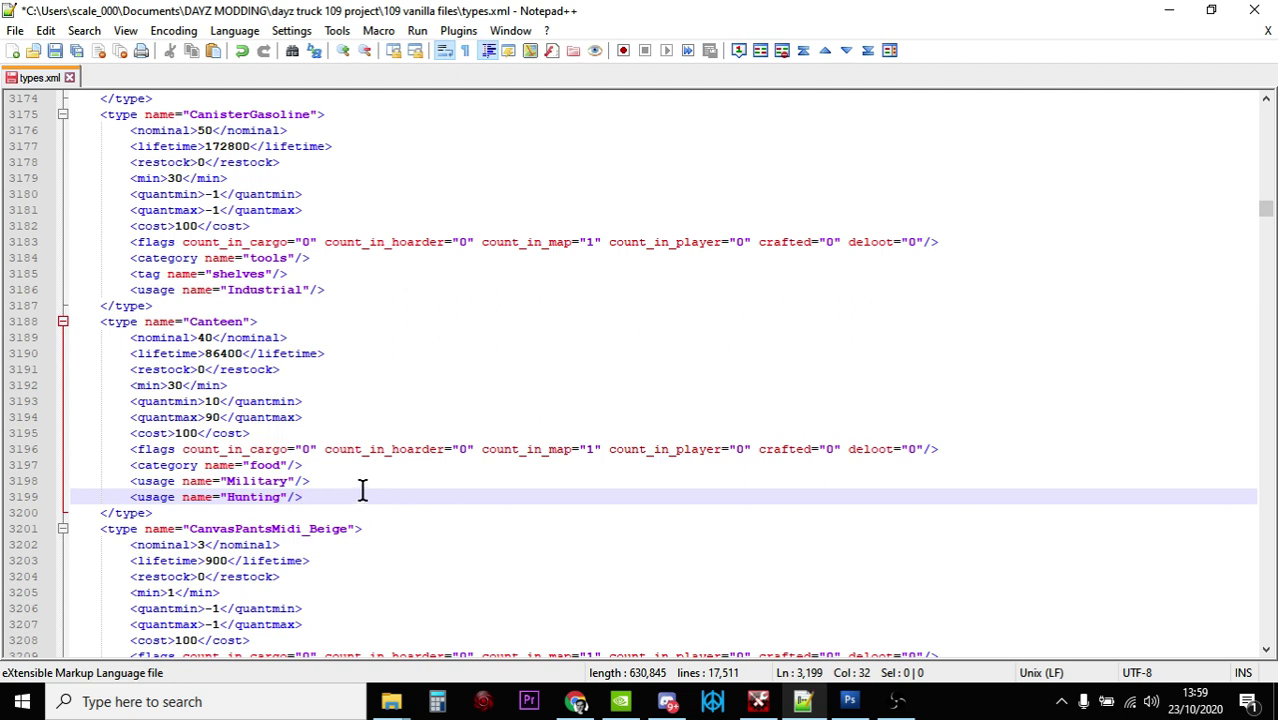
- Duplicate the Military and Hunting usage lines on a new line below Hunting
drag(315, 493, 126, 487)
key(ctrl+c)
right_click(140, 485)
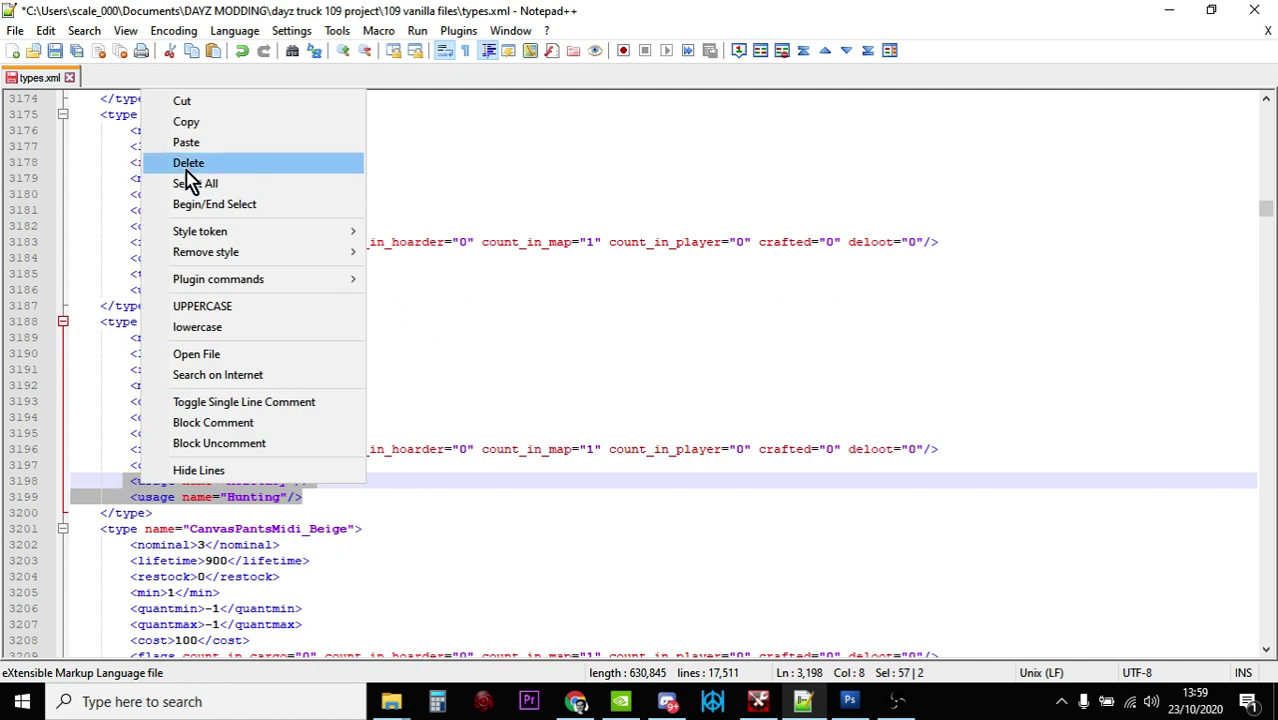
click(183, 124)
click(357, 492)
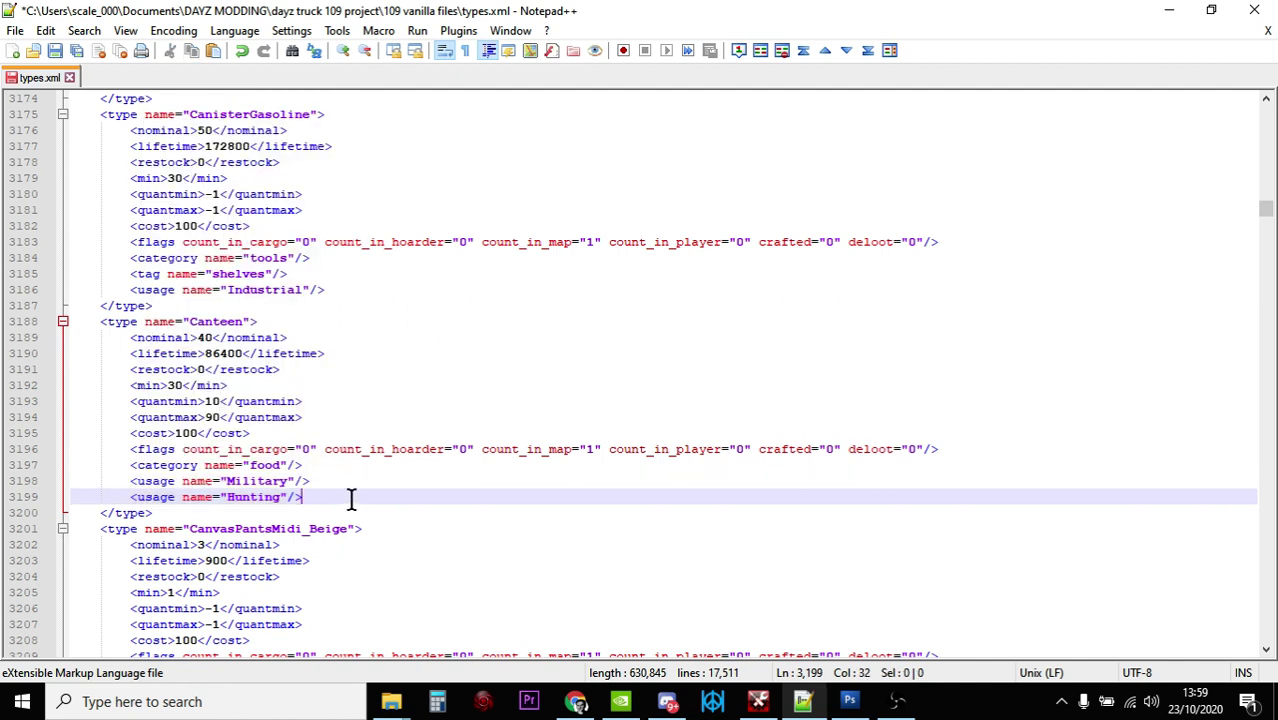
key(Return)
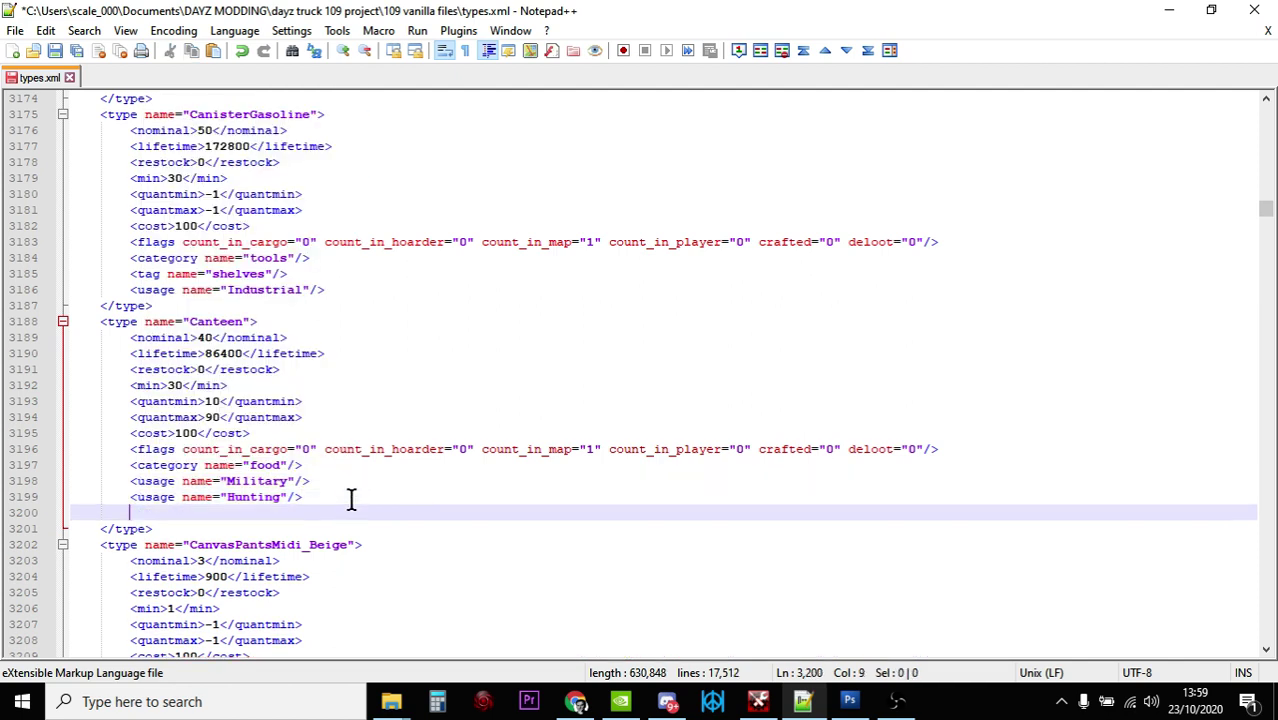
right_click(150, 511)
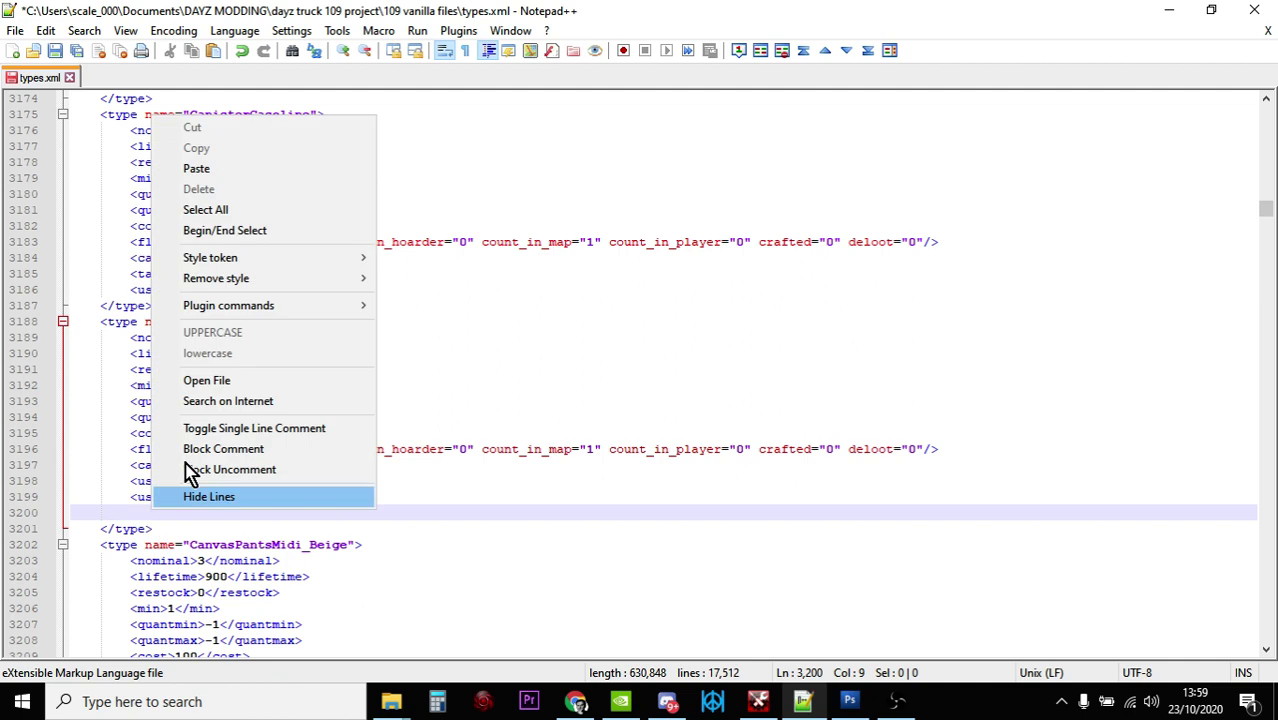
click(250, 172)
- Rename the pasted usage tags from Military and Hunting to Village and Town
click(300, 513)
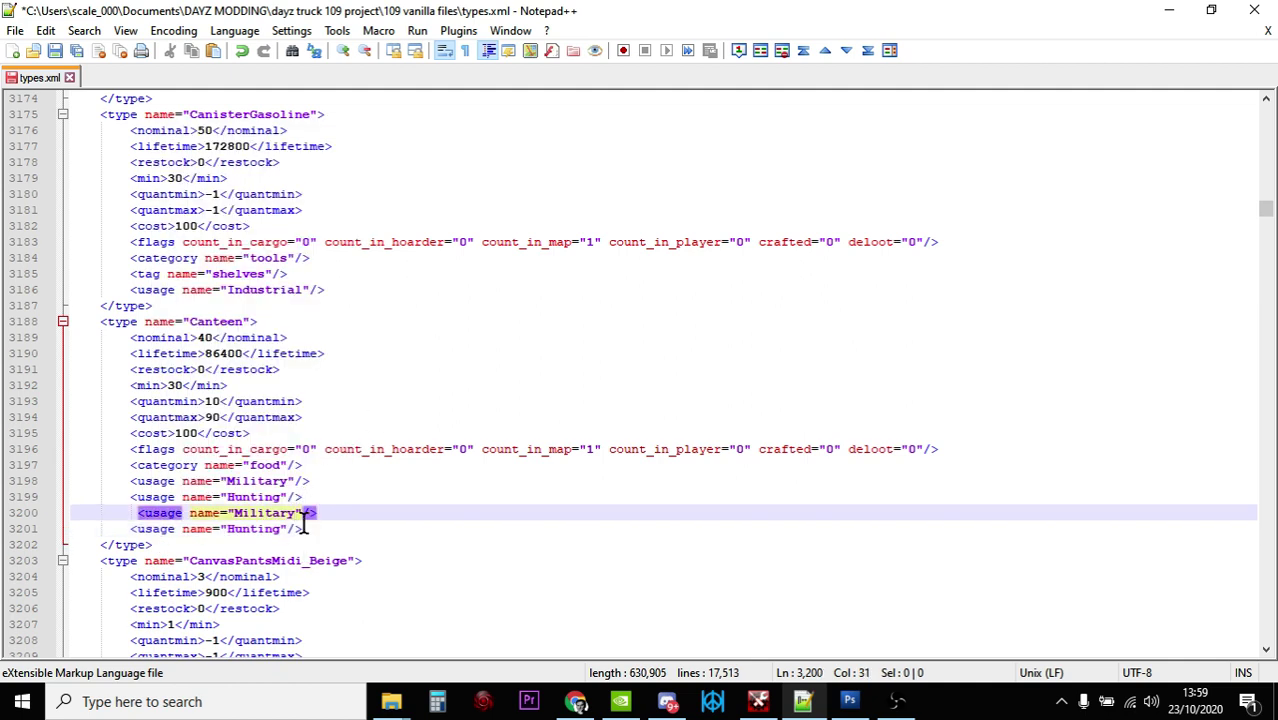
key(BackSpace)
key(BackSpace)
key(BackSpace)
key(BackSpace)
key(BackSpace)
key(BackSpace)
key(BackSpace)
key(BackSpace)
text(v)
key(BackSpace)
key(ctrl+space)
key(Escape)
text(Villa)
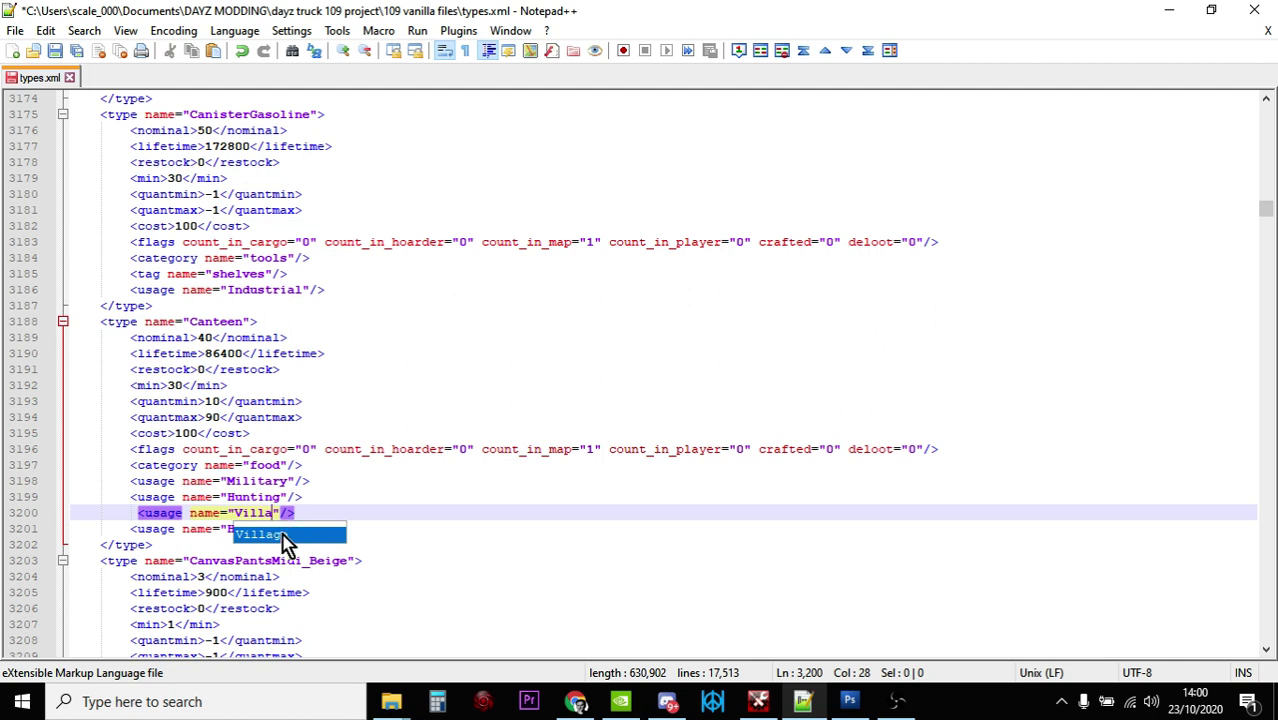
text(ge)
click(342, 508)
drag(284, 529, 225, 529)
text(Town"/>)
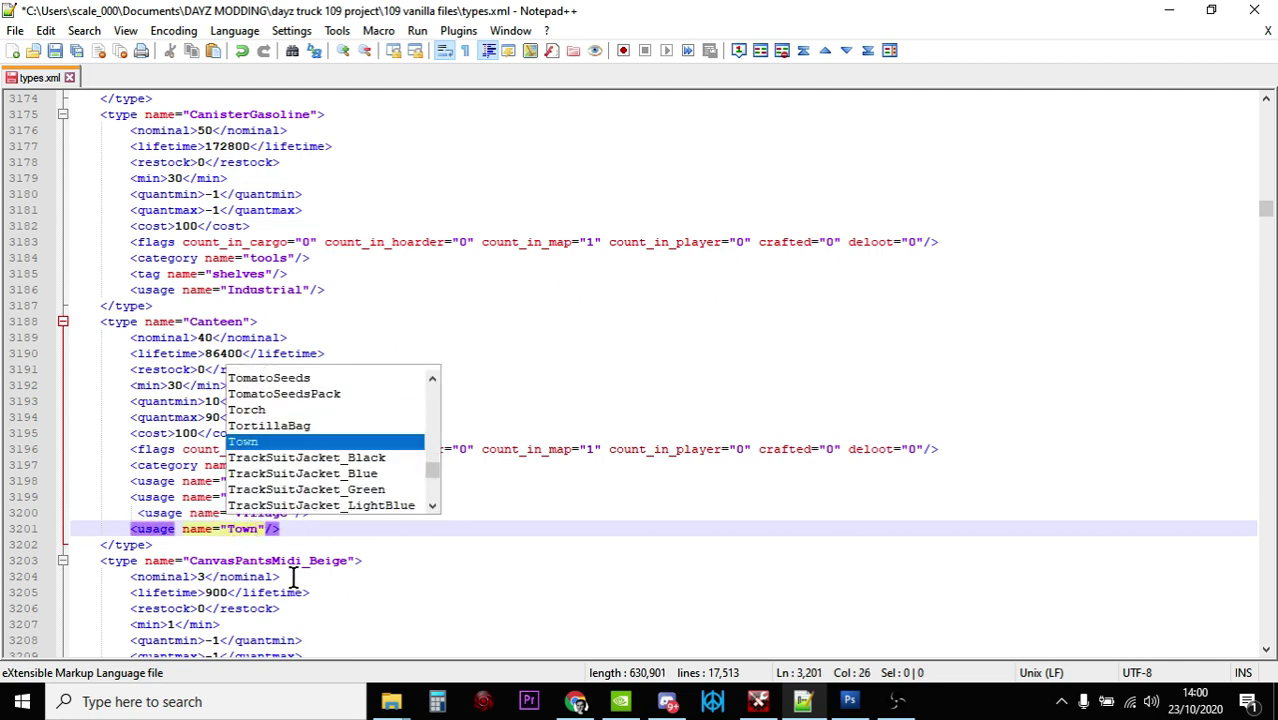
click(333, 532)
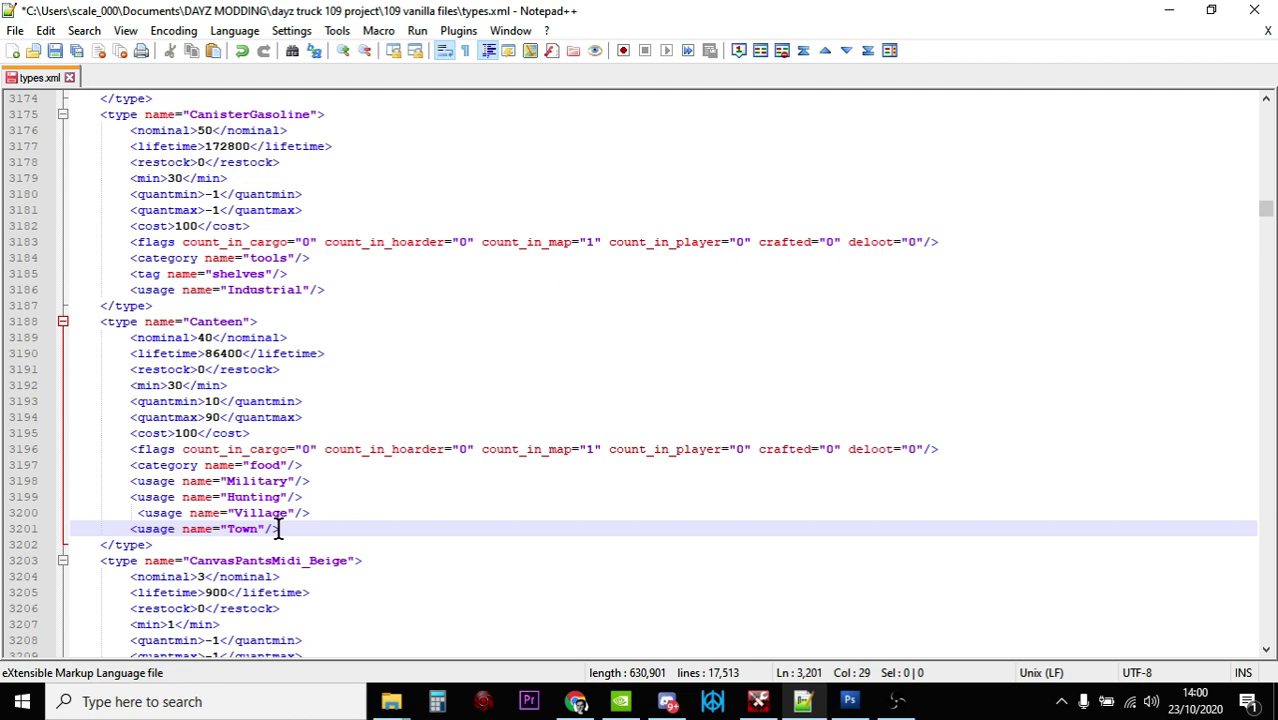
click(575, 701)
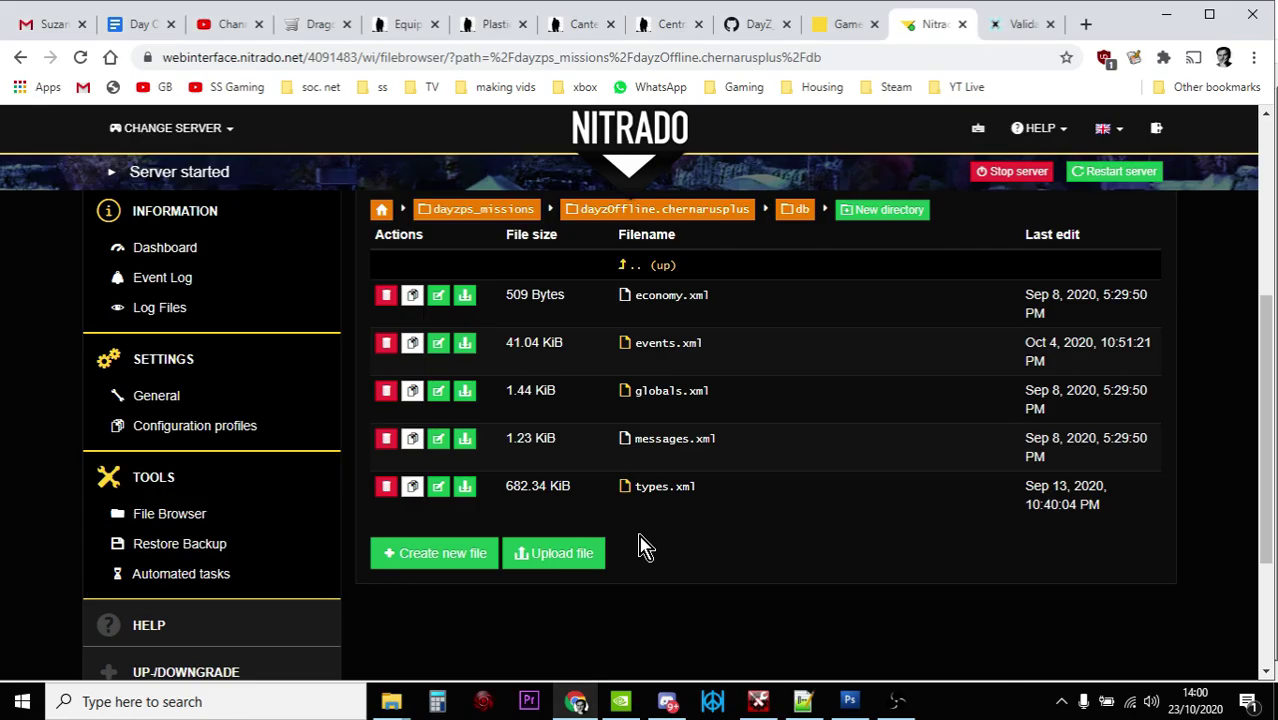
click(764, 28)
click(652, 26)
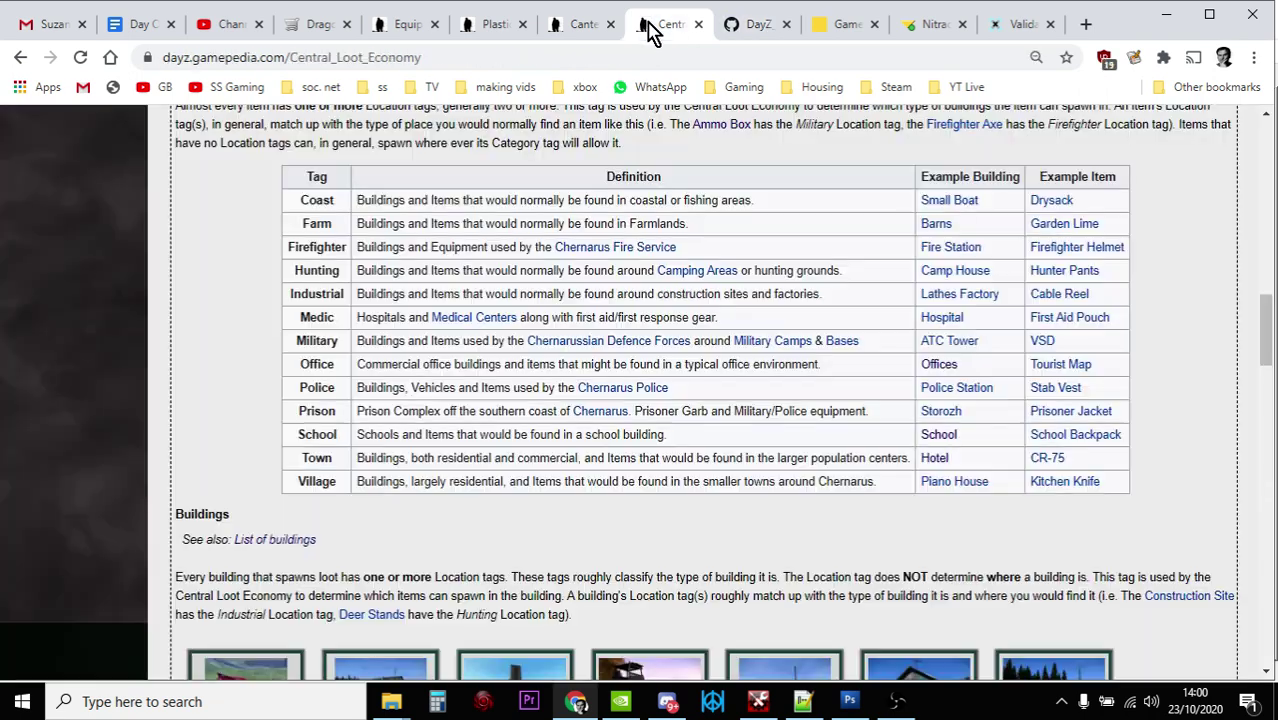
scroll(672, 172, up, 6)
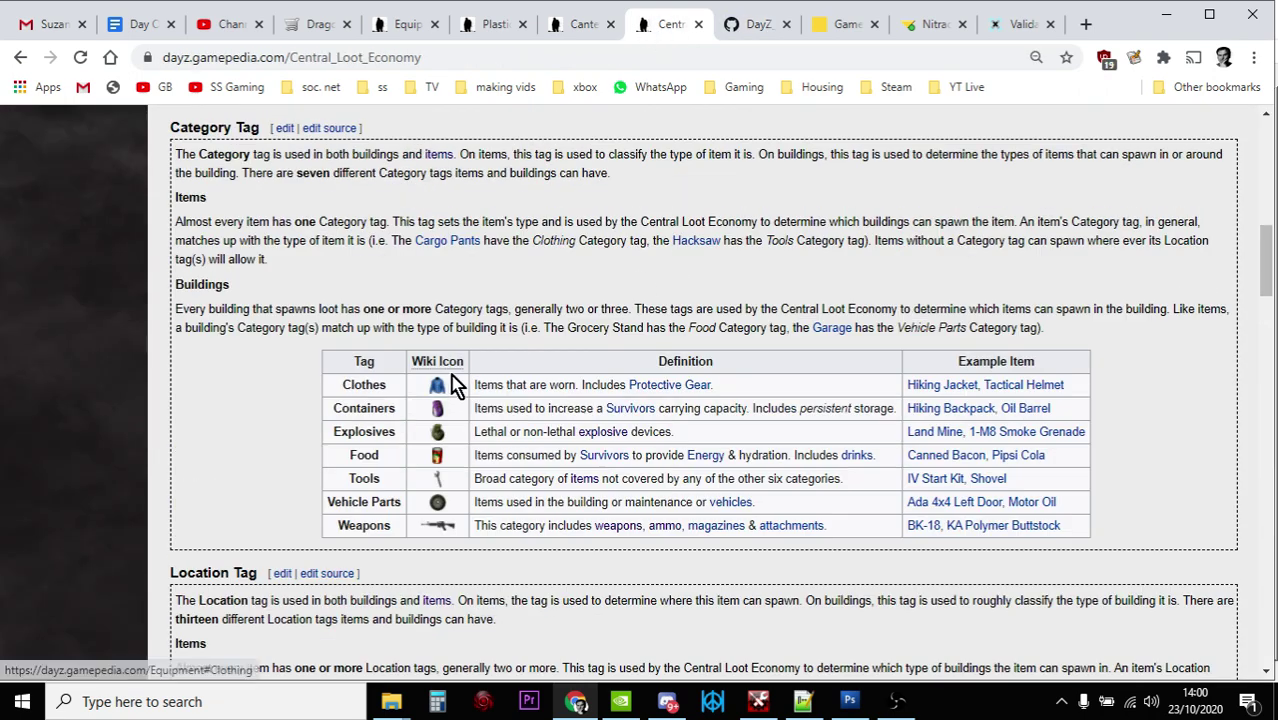
scroll(400, 362, down, 1)
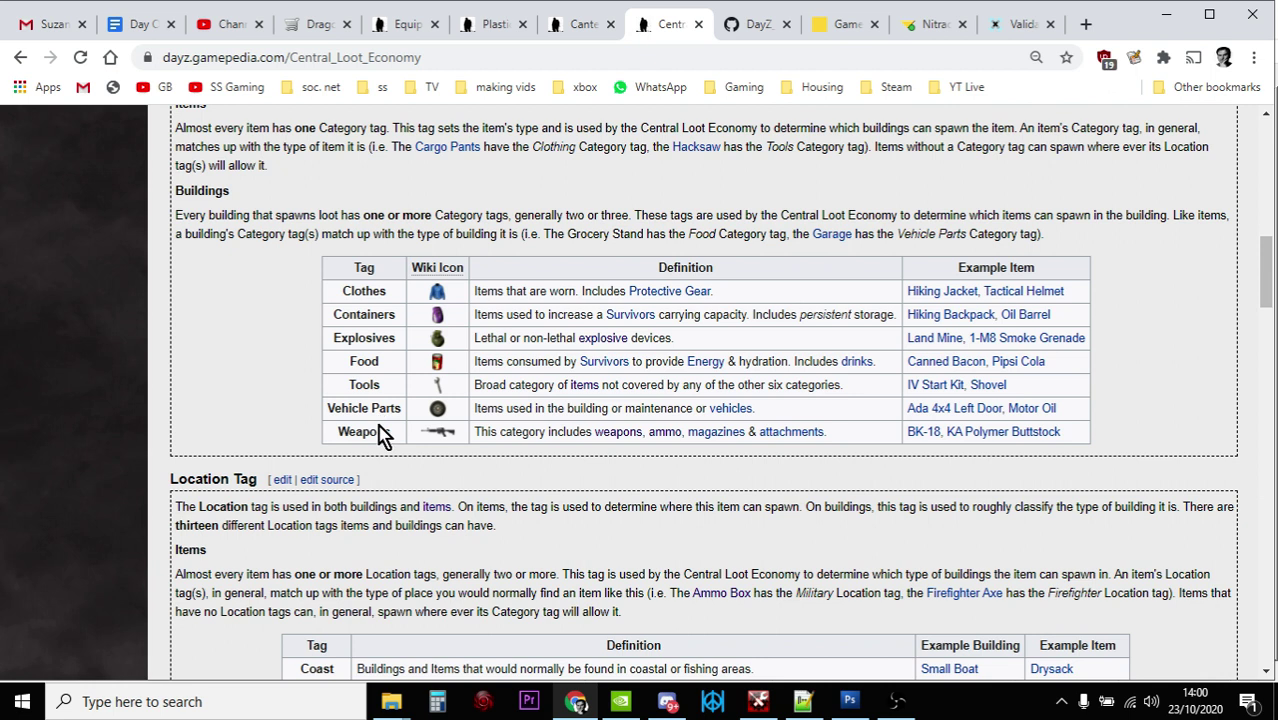
scroll(381, 425, down, 4)
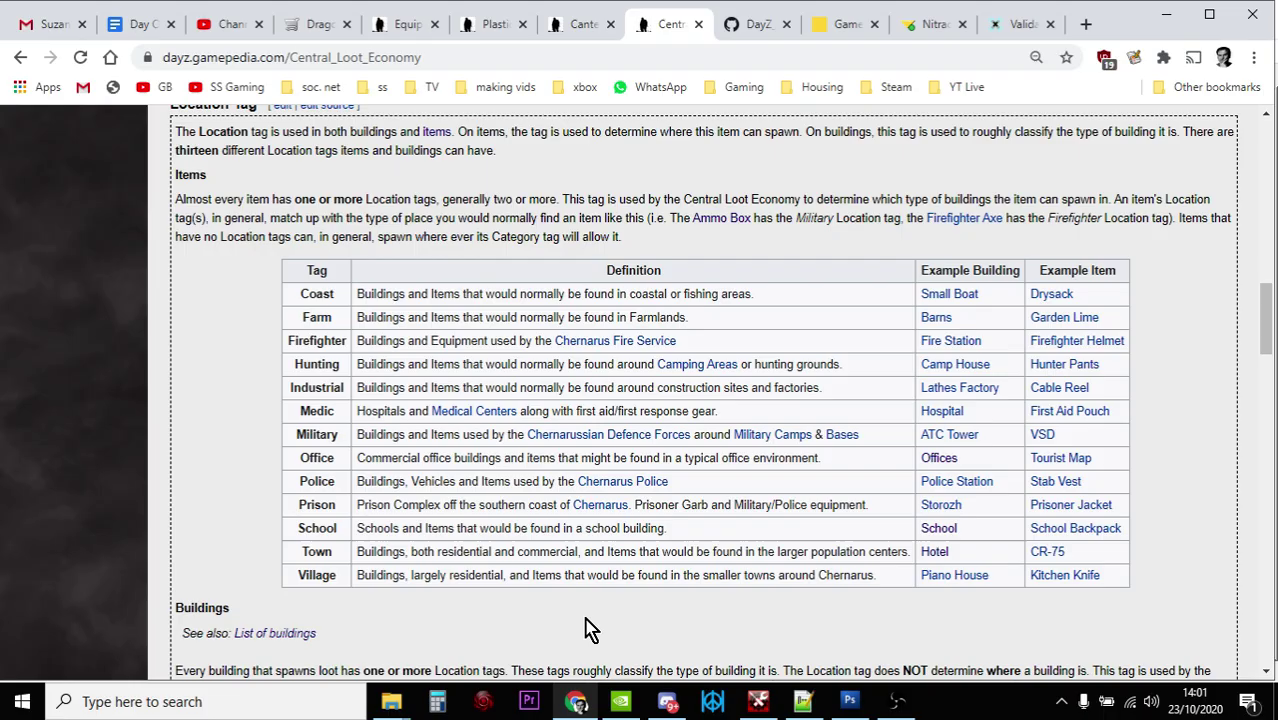
click(806, 708)
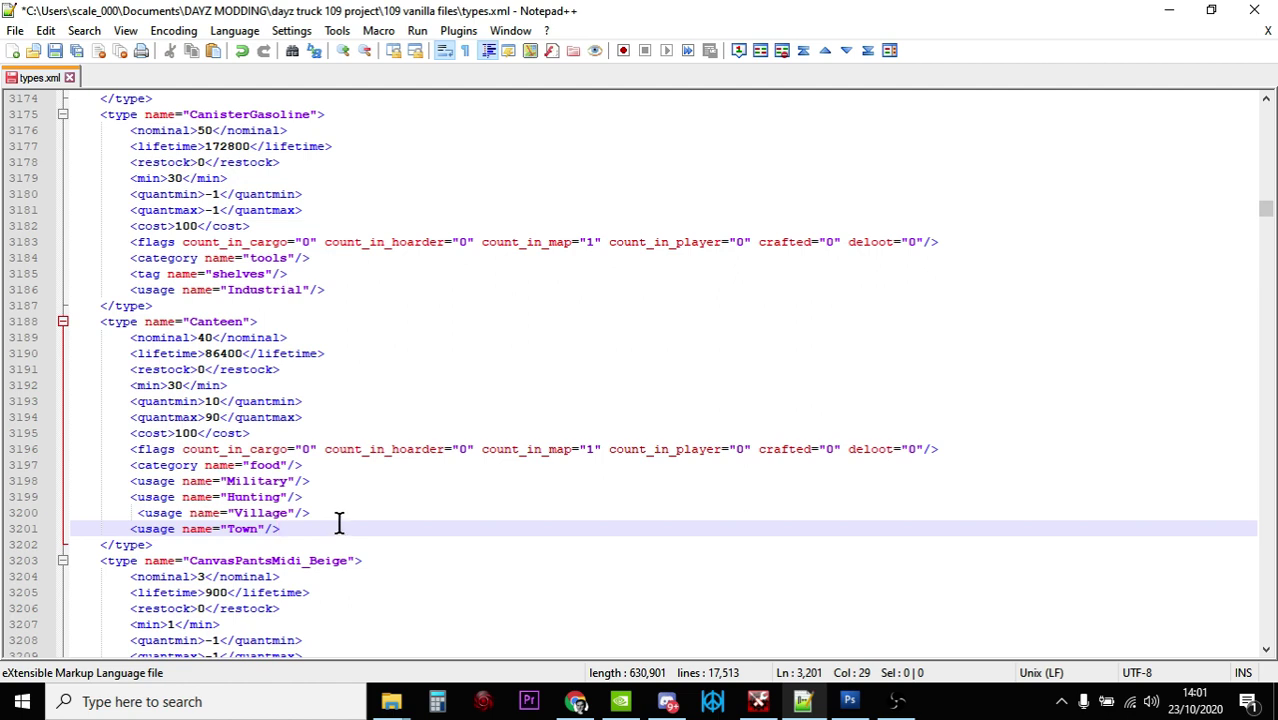
- Return to the browser and view the Plastic Bottle, then the Canteen wiki pages
click(576, 701)
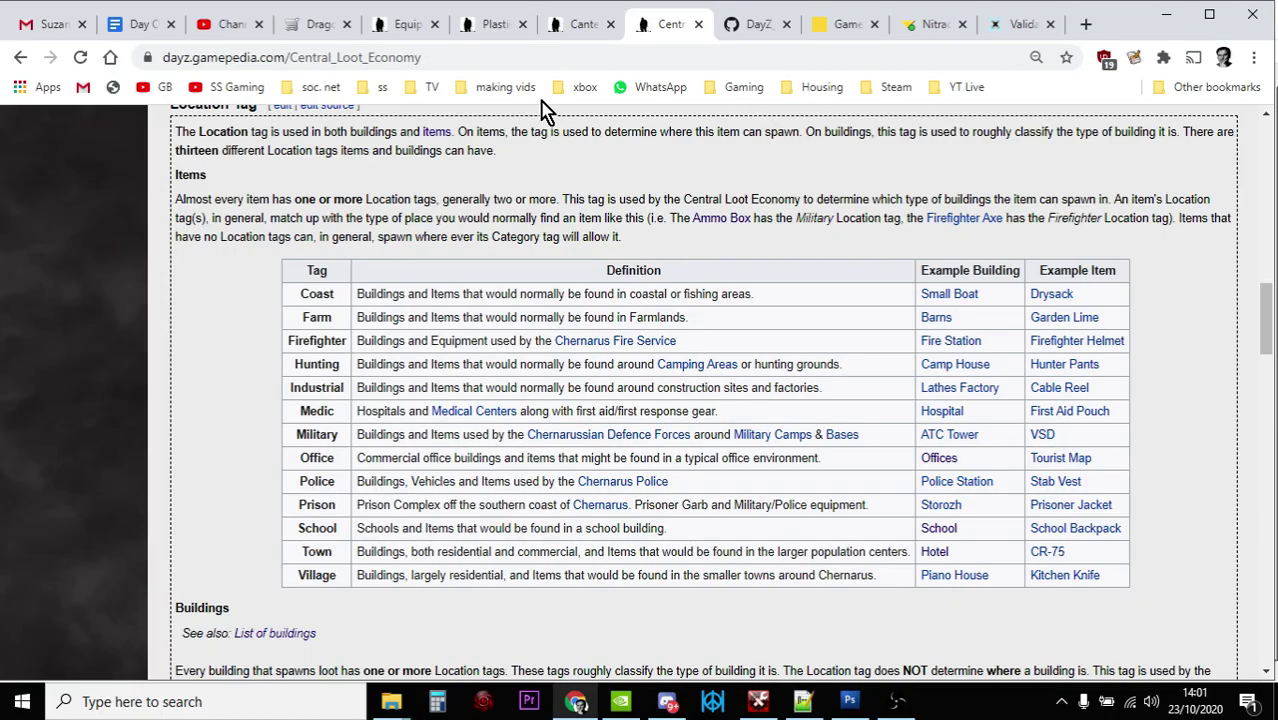
click(490, 28)
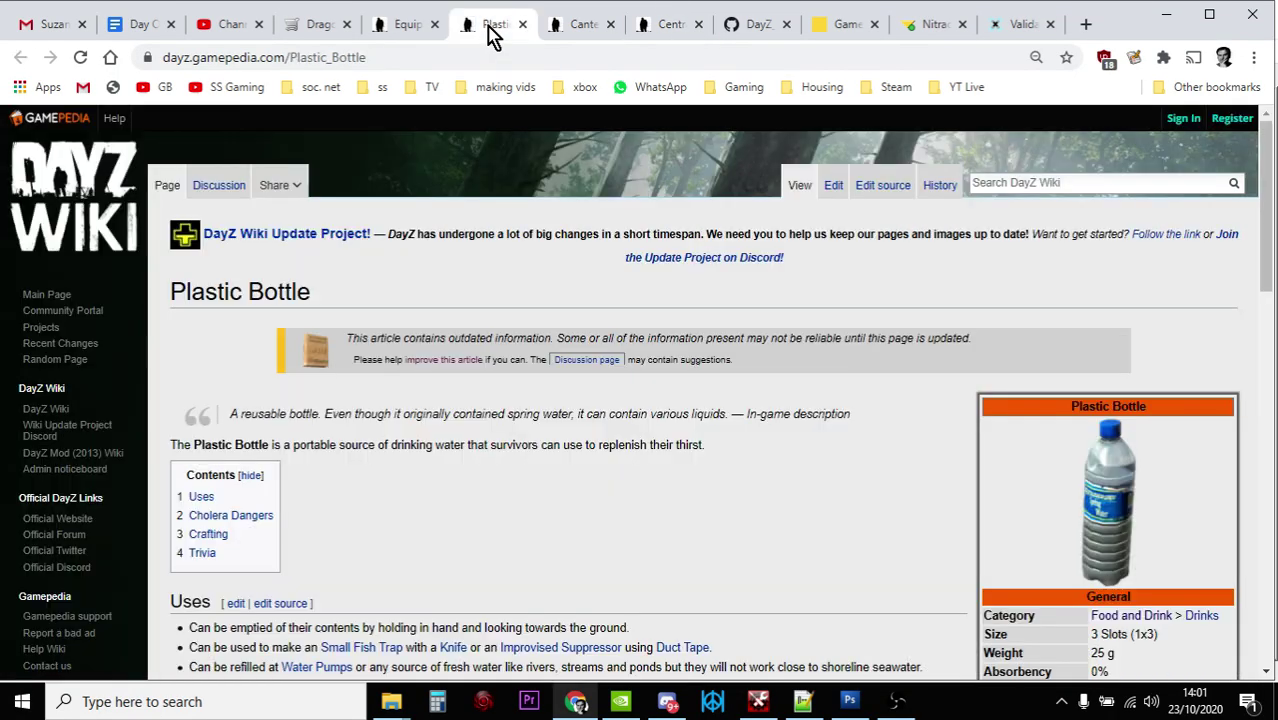
click(586, 28)
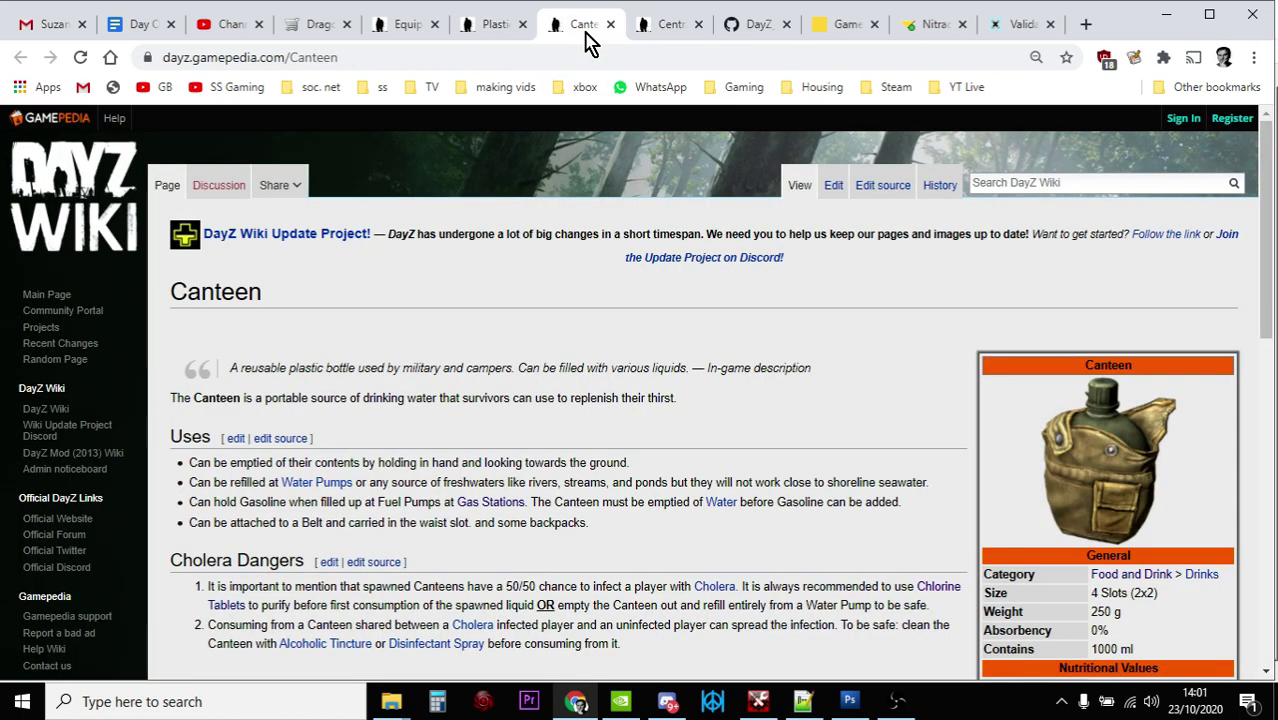